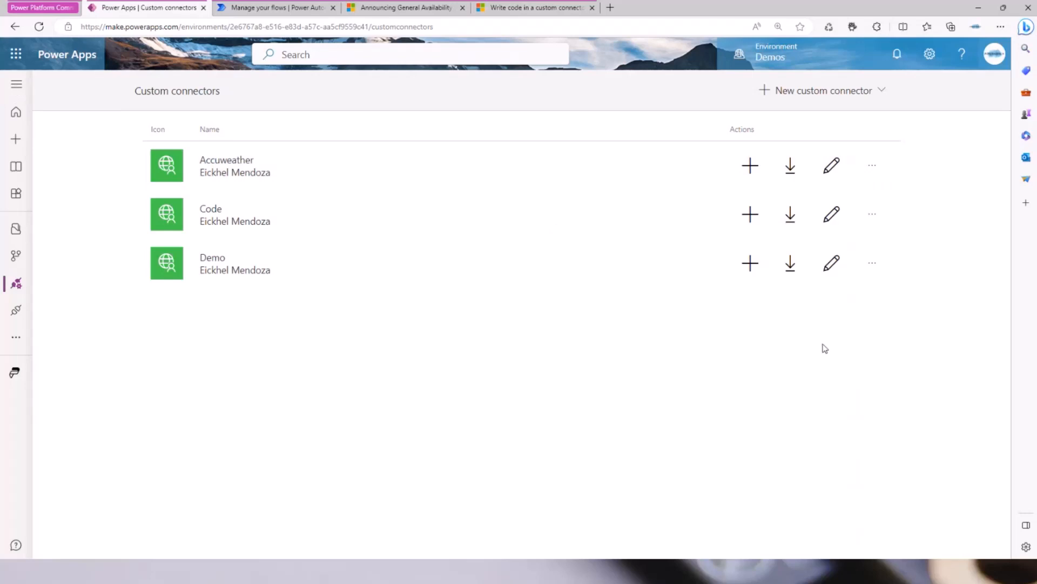
# - Create a new custom connector from blank named "RegExp Tester"
pyautogui.click(873, 99)
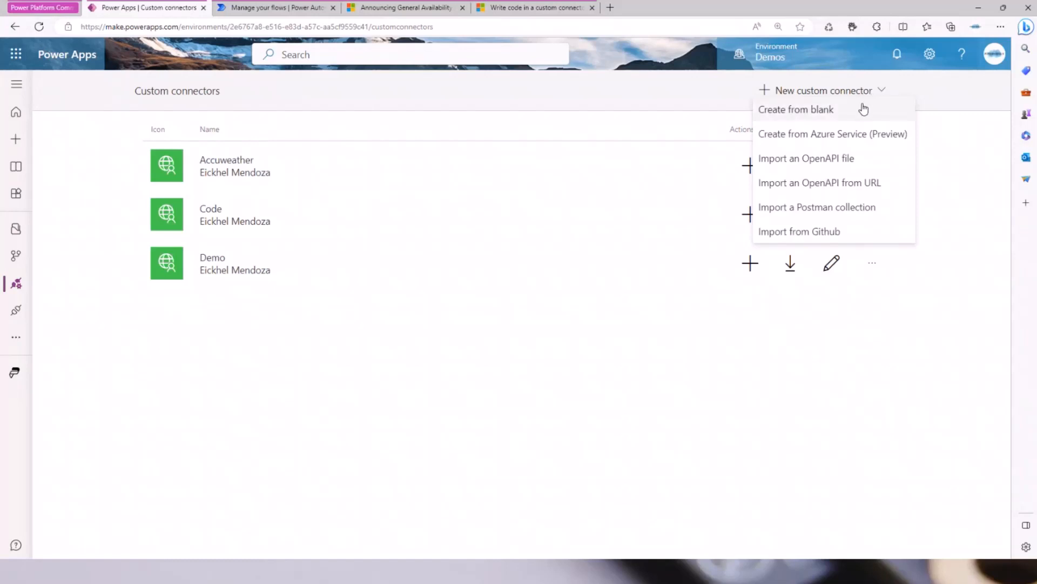
pyautogui.click(863, 109)
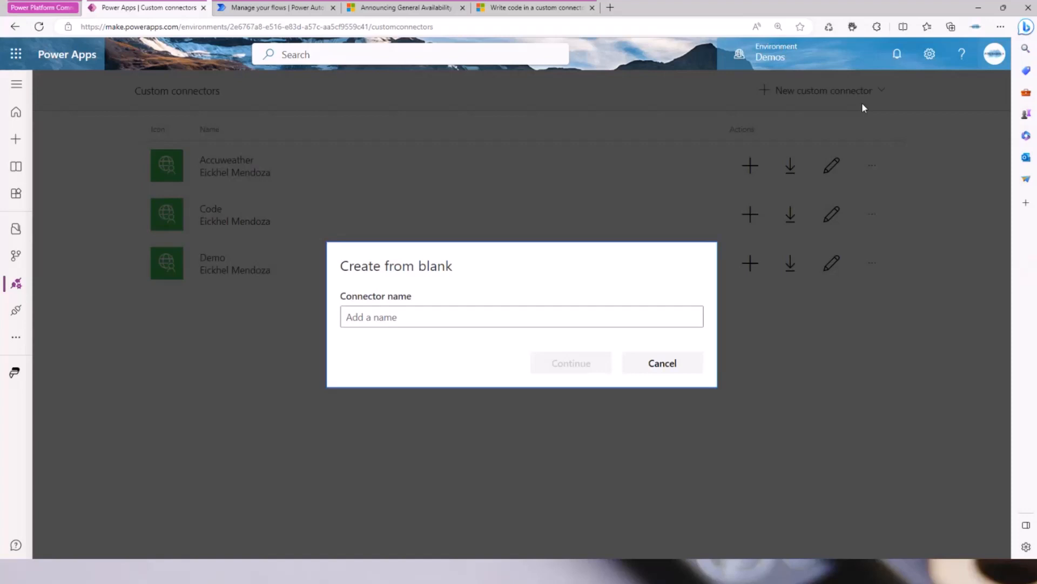
pyautogui.click(579, 318)
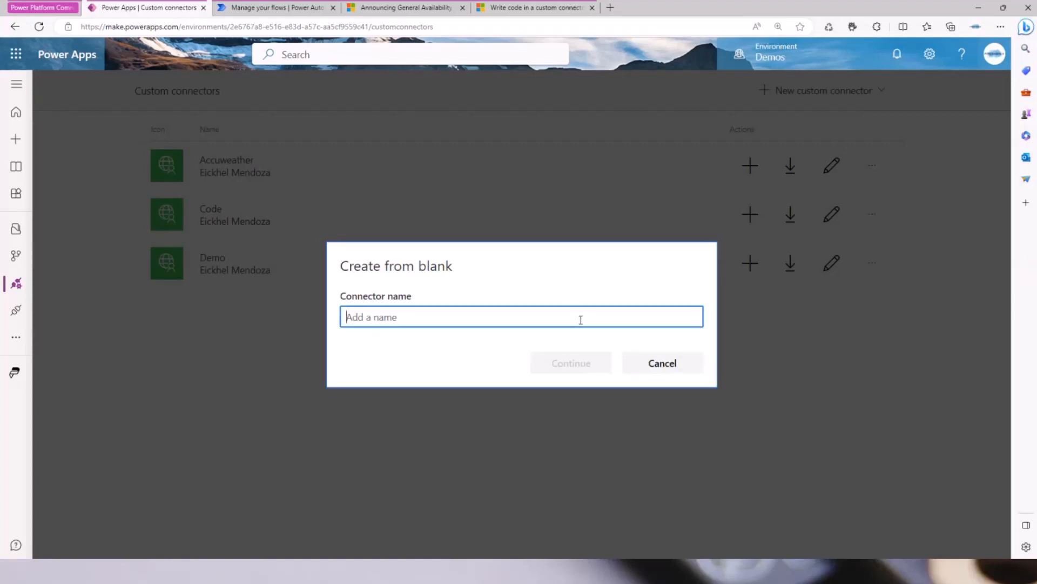
pyautogui.write('REgExp')
pyautogui.press('End')
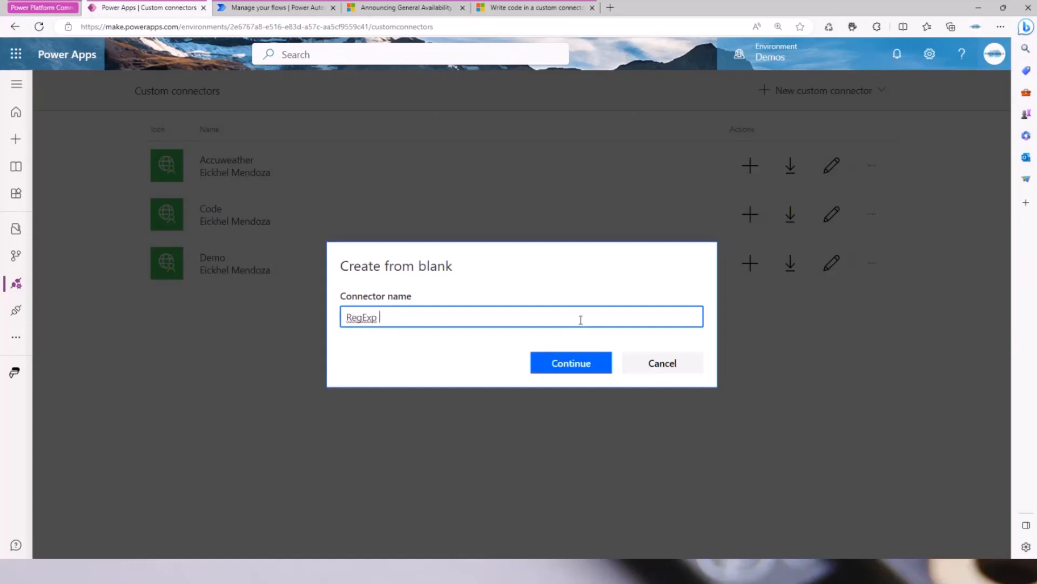
pyautogui.write('Tester')
pyautogui.click(575, 362)
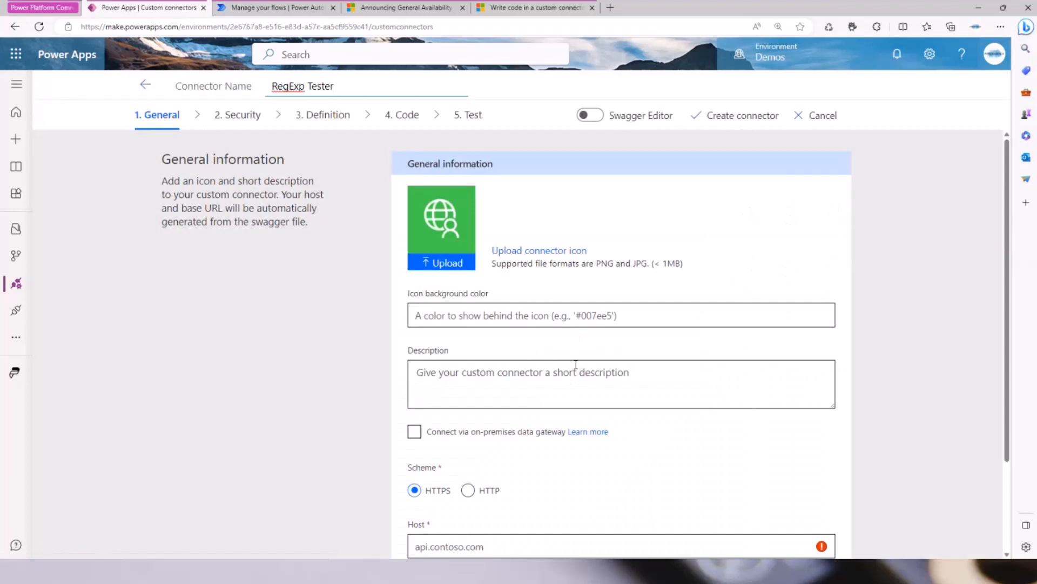
# - Upload ic_fluent_math_formula_24_regular.png from the Downloads folder as the connector icon
pyautogui.scroll(-1, 970, 289)
pyautogui.scroll(1, 971, 288)
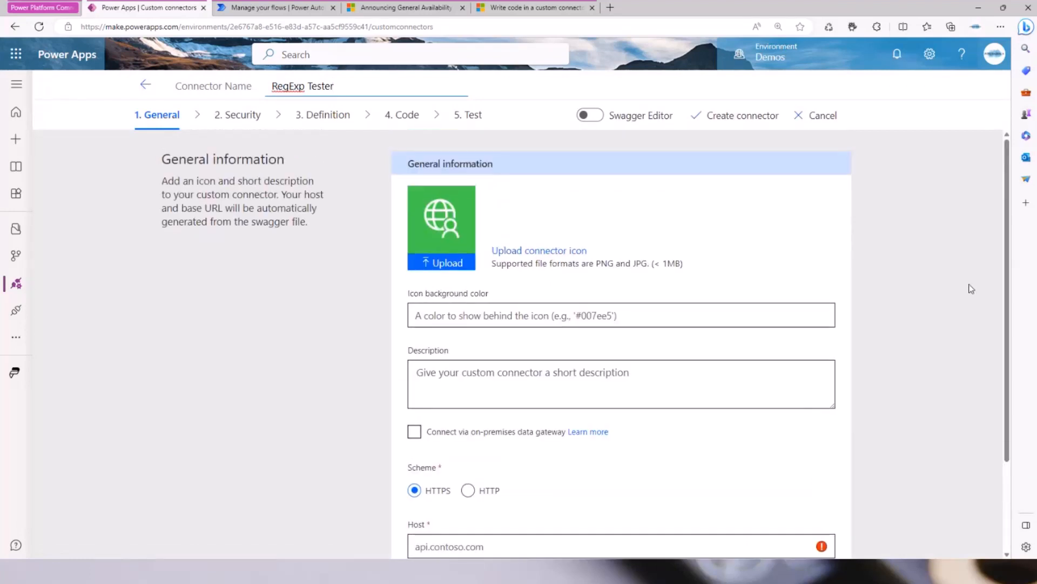
pyautogui.click(547, 251)
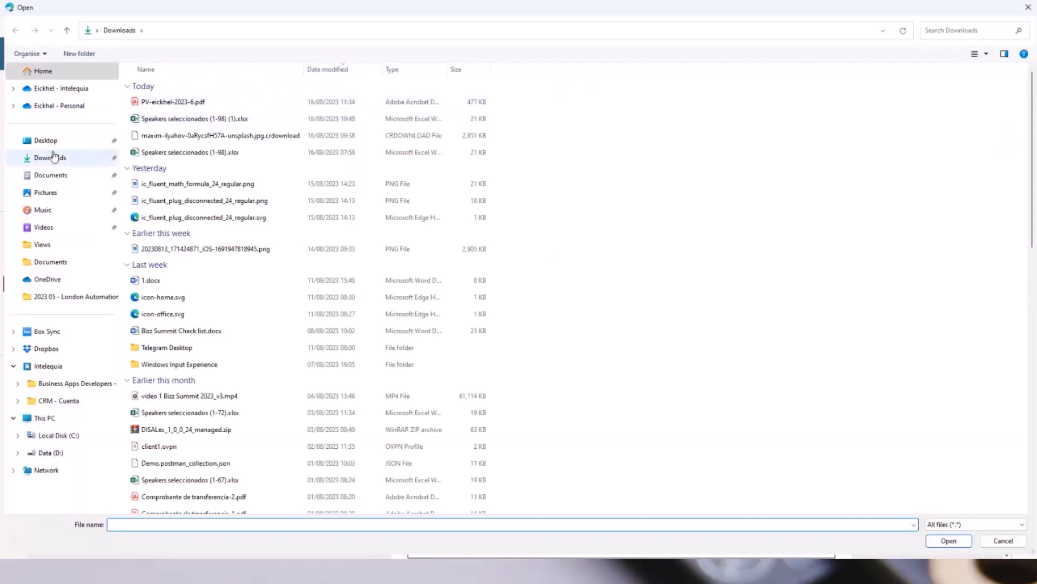
pyautogui.click(56, 158)
pyautogui.click(60, 175)
pyautogui.click(58, 159)
pyautogui.click(222, 186)
pyautogui.doubleClick(222, 186)
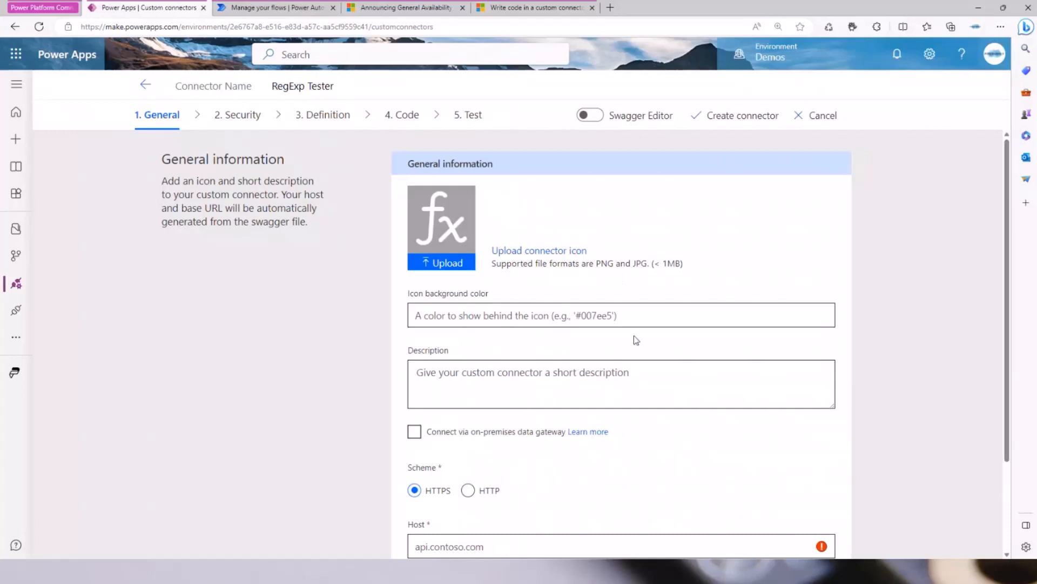
# - Set the connector's icon background color to #0063B1
pyautogui.click(505, 309)
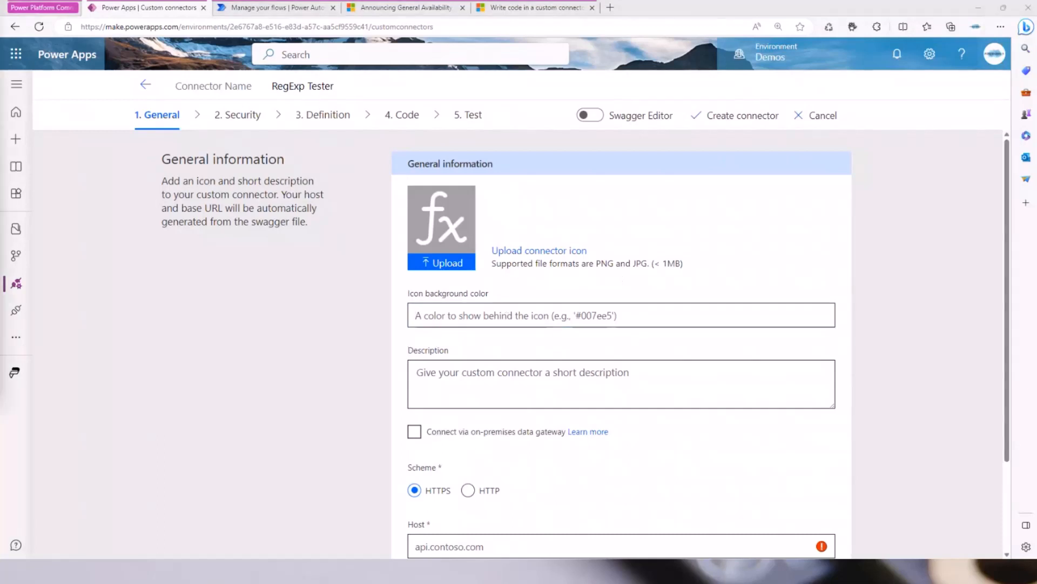
pyautogui.click(448, 316)
pyautogui.write('#0063B1')
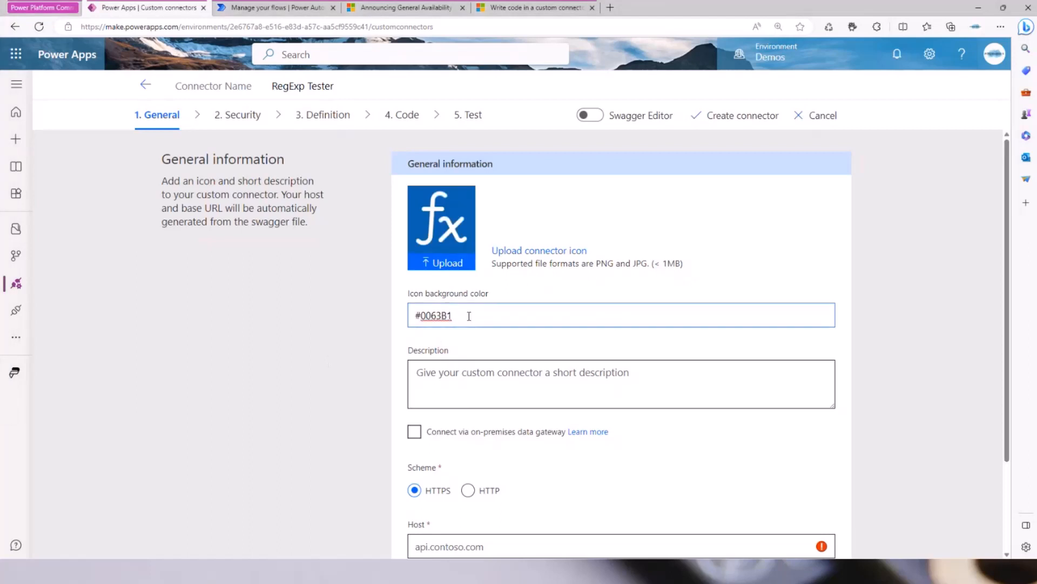
# - Enter "Regular expression tester" as the connector's description
pyautogui.click(502, 381)
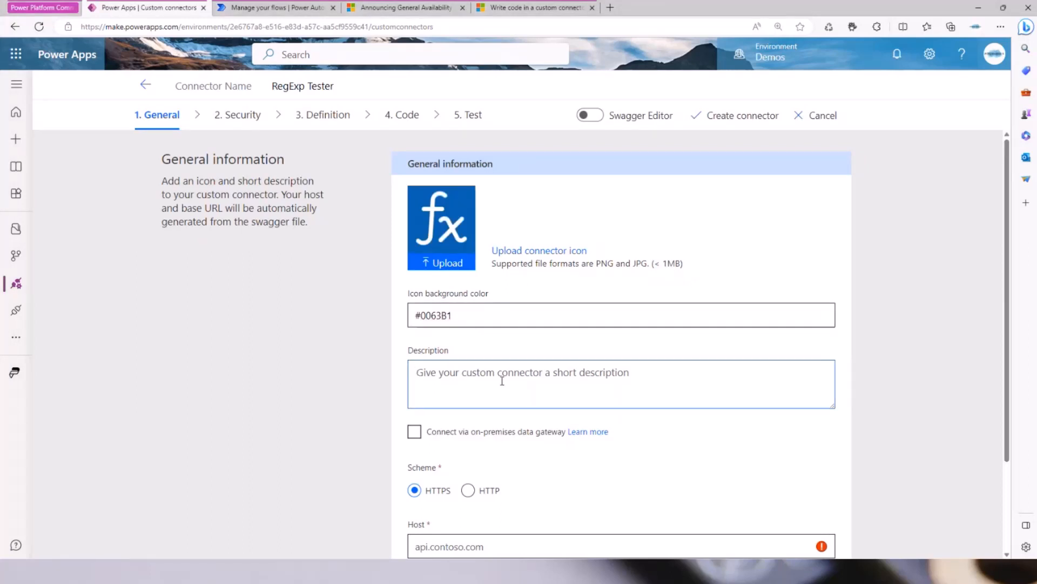
pyautogui.write('S')
pyautogui.press('BackSpace')
pyautogui.write('REg')
pyautogui.press('BackSpace')
pyautogui.press('BackSpace')
pyautogui.write('egulat')
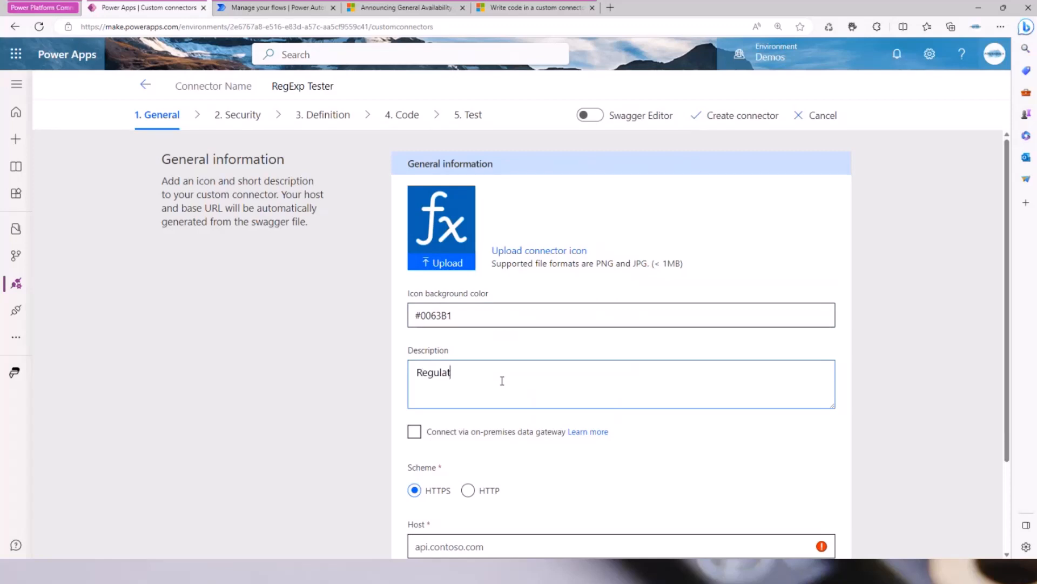
pyautogui.press('BackSpace')
pyautogui.write('r expression tester')
# - Set the connector's host to "home" in the general information
pyautogui.scroll(-2, 570, 393)
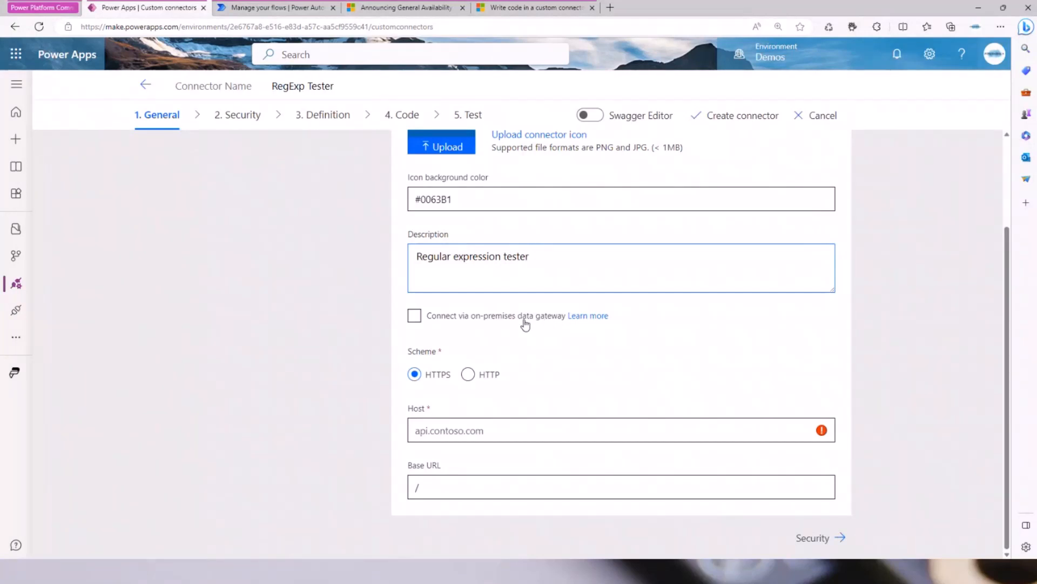
pyautogui.scroll(1, 707, 329)
pyautogui.scroll(-1, 708, 329)
pyautogui.click(535, 426)
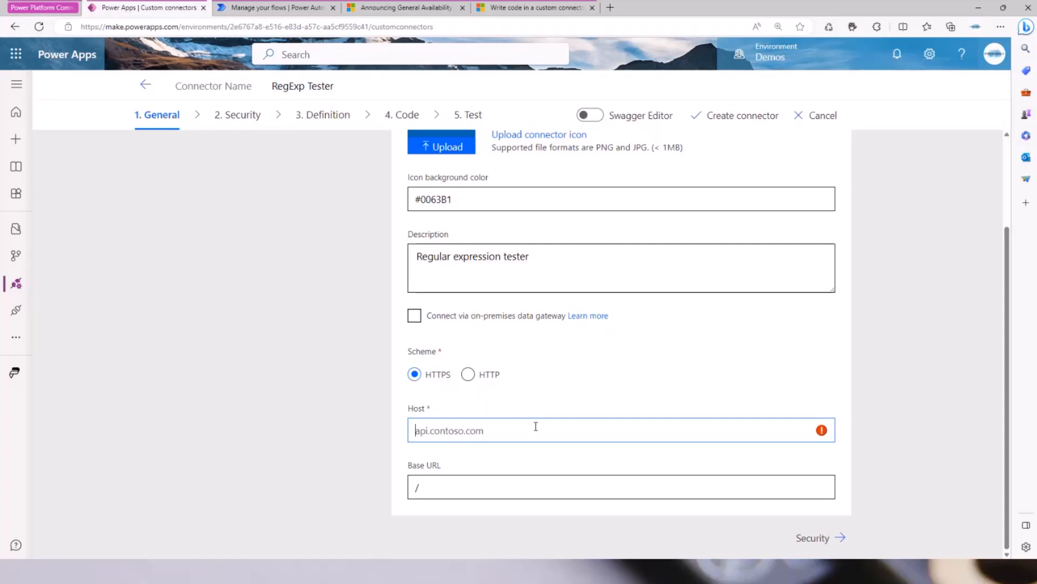
pyautogui.write('home')
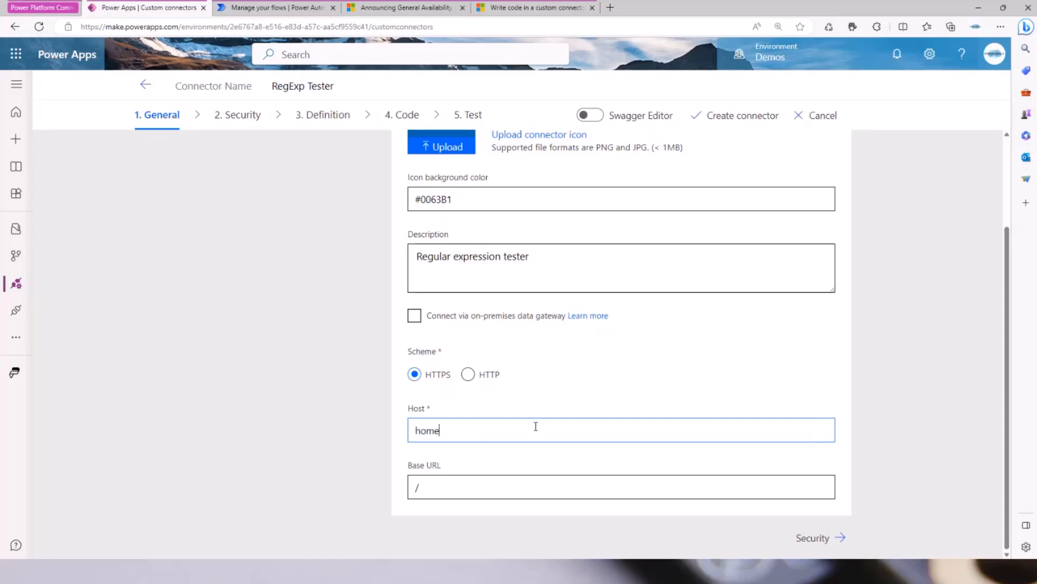
# - Go through the security settings, keeping No authentication as the authentication type, and continue to the connector definition
pyautogui.click(823, 538)
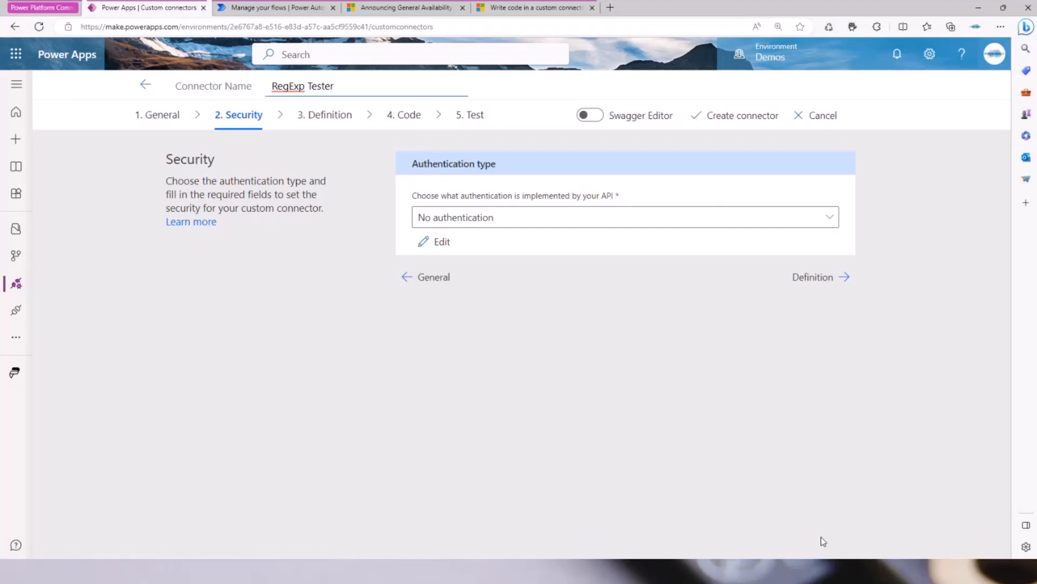
pyautogui.click(793, 215)
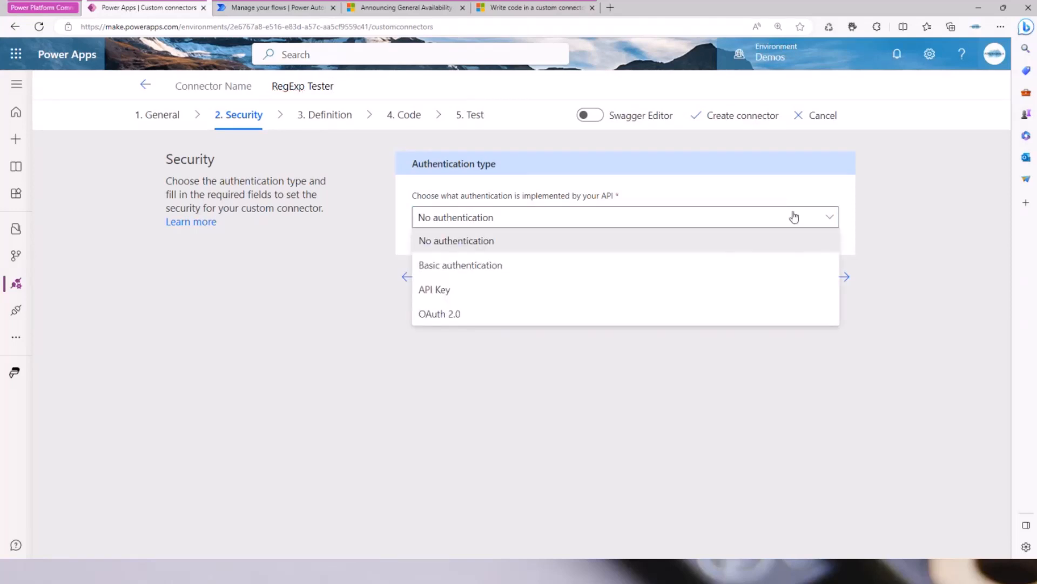
pyautogui.click(685, 370)
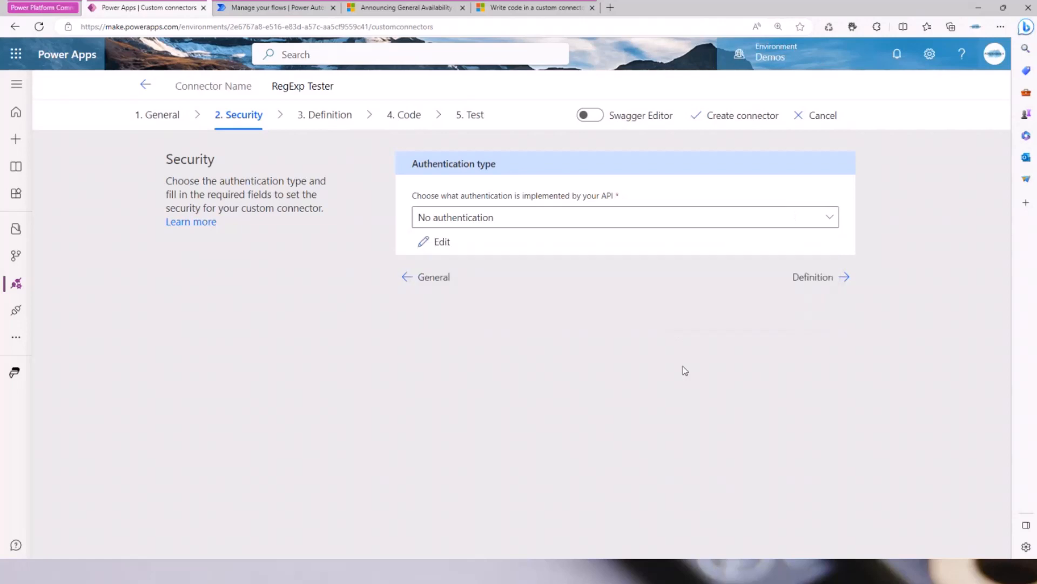
pyautogui.click(828, 279)
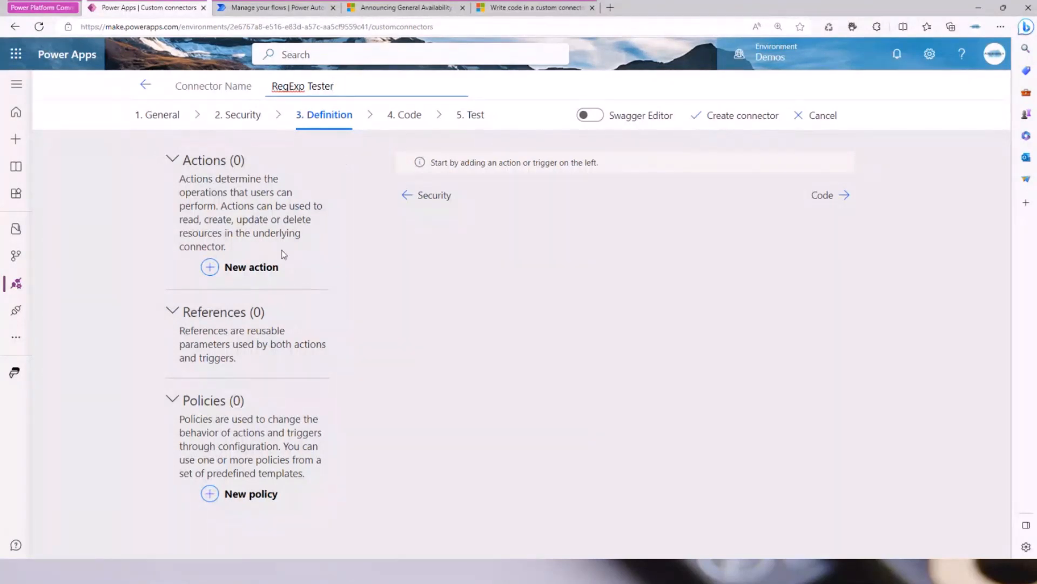
# - Add a new action to the connector and set its summary to "RegExp tester"
pyautogui.click(264, 274)
pyautogui.click(503, 215)
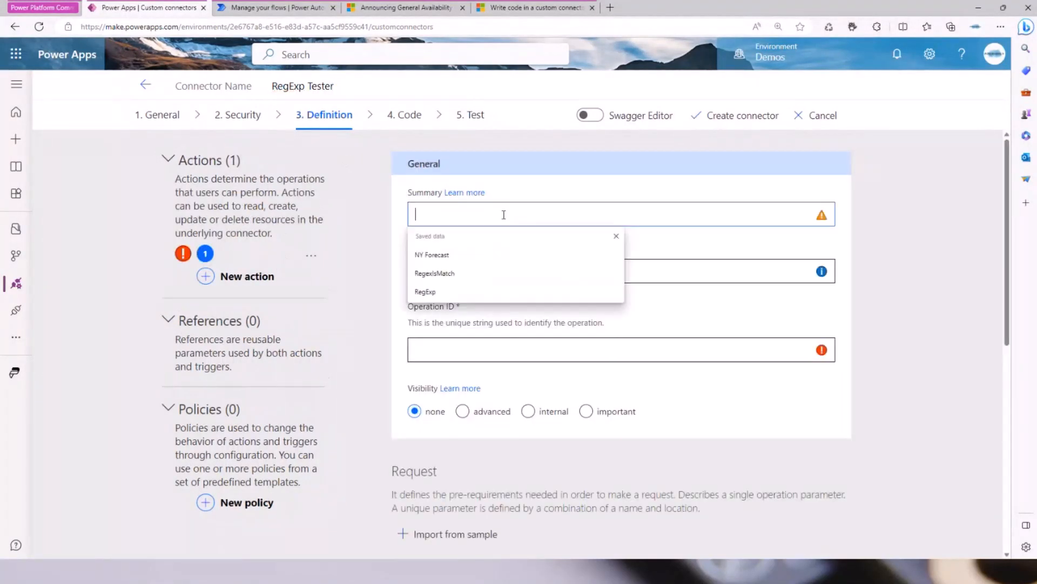
pyautogui.write('Test')
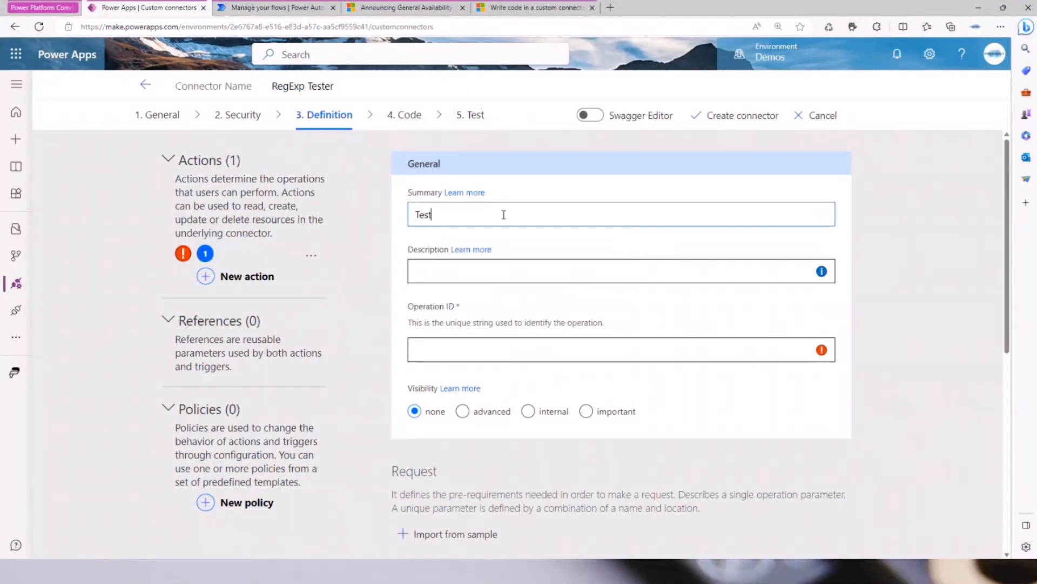
pyautogui.hotkey('ctrl', 'a')
pyautogui.write('REgulte')
pyautogui.press('BackSpace')
pyautogui.hotkey('ctrl', 'a')
pyautogui.write('RegExp teset')
pyautogui.press('BackSpace')
pyautogui.press('BackSpace')
pyautogui.write('ter')
# - Copy the action's summary into its description and set the operation ID to "Test"
pyautogui.hotkey('ctrl', 'a')
pyautogui.hotkey('ctrl', 'c')
pyautogui.press('Tab')
pyautogui.press('Tab')
pyautogui.hotkey('ctrl', 'v')
pyautogui.click(503, 354)
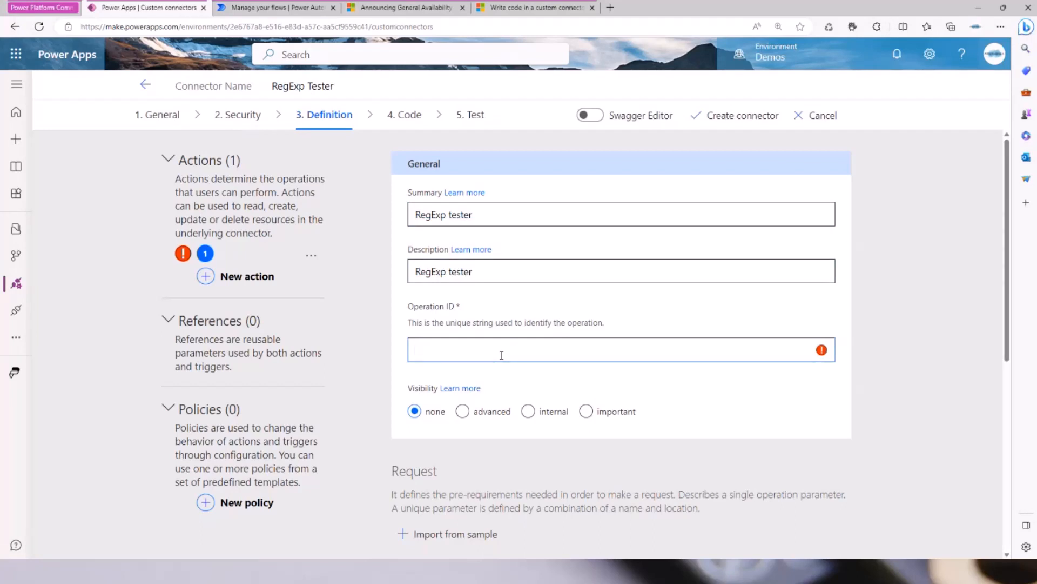
pyautogui.write('Testa')
pyautogui.press('BackSpace')
pyautogui.scroll(-2, 568, 368)
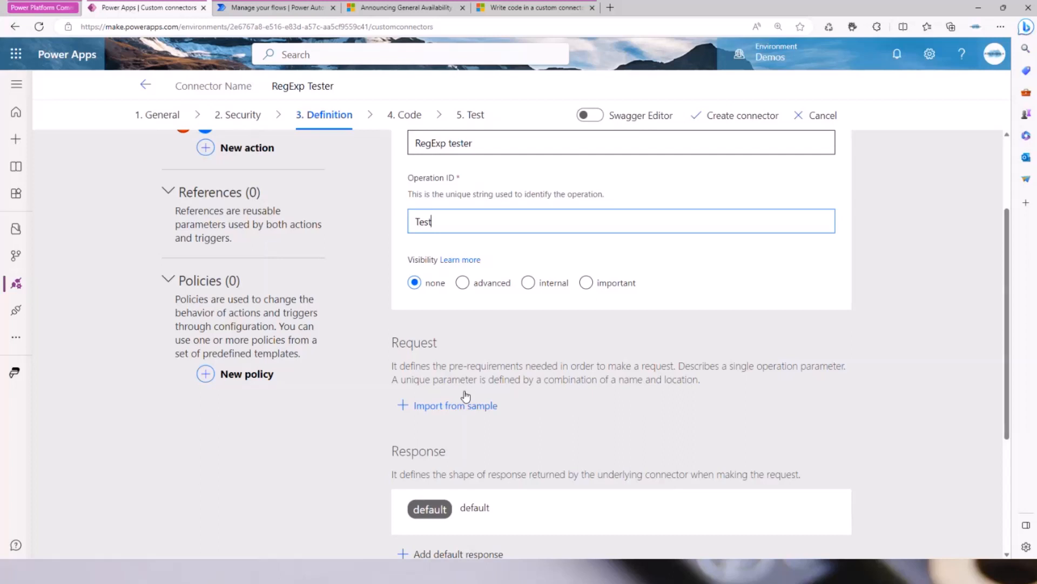
pyautogui.click(456, 406)
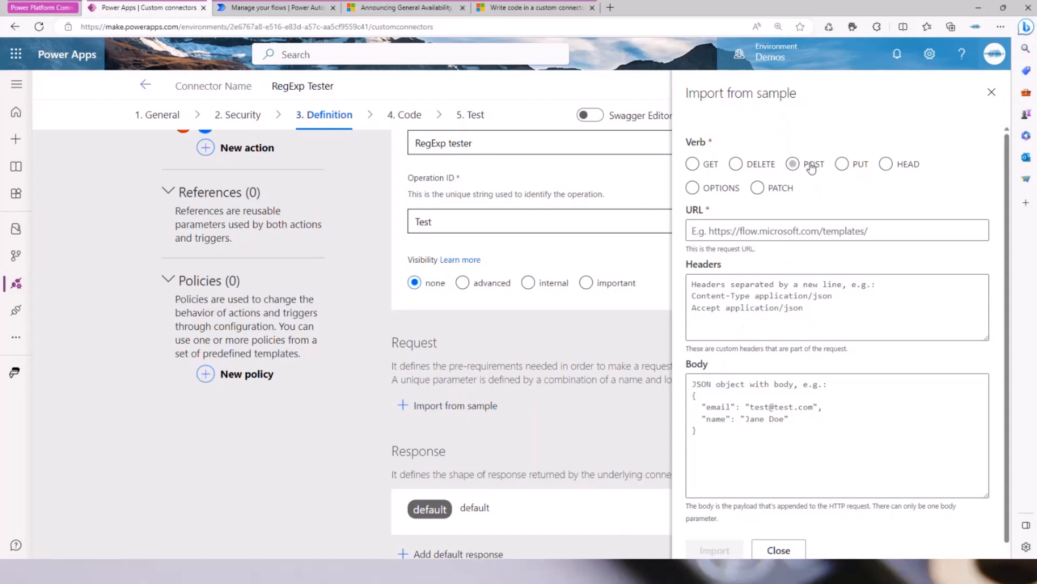
pyautogui.click(761, 163)
pyautogui.click(695, 166)
pyautogui.click(751, 169)
pyautogui.click(805, 169)
pyautogui.click(794, 168)
pyautogui.click(731, 231)
pyautogui.write('ht')
pyautogui.write('tp')
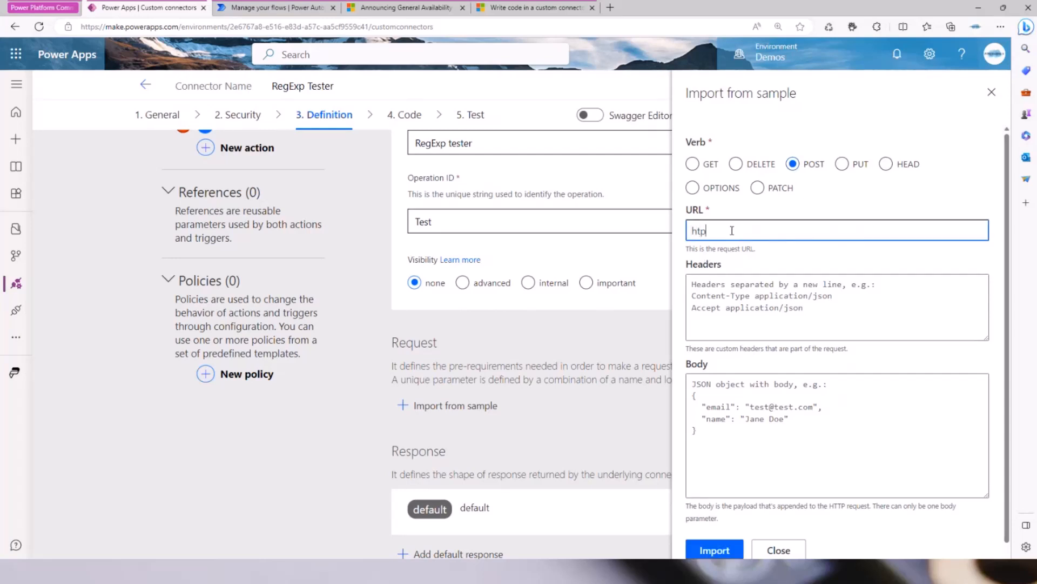
pyautogui.write('://home')
# - Fill the sample body with a JSON object holding empty "Input" and "Pattern" strings and import the request
pyautogui.click(713, 431)
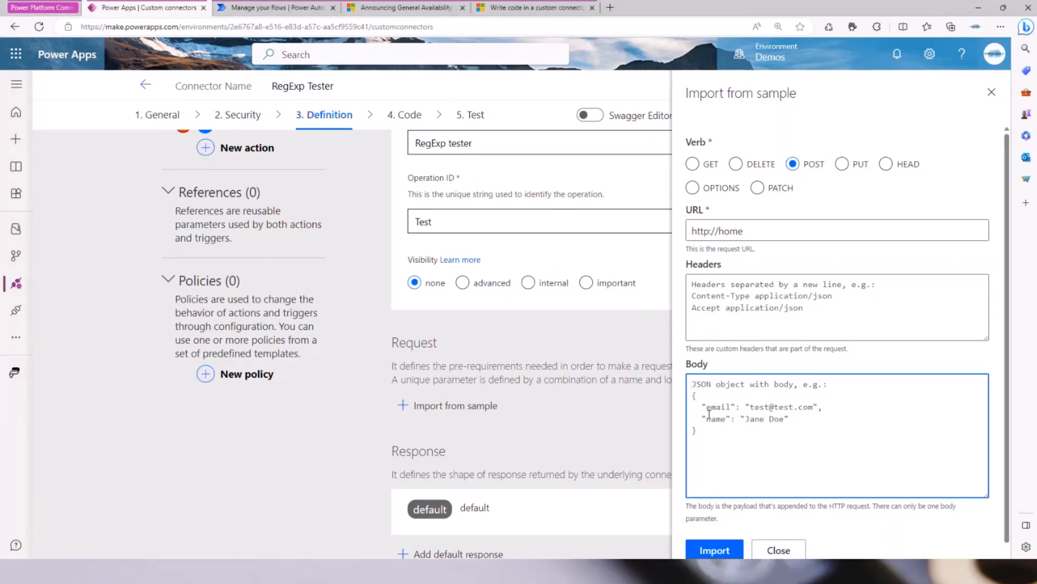
pyautogui.write('{     "Input": "",     "Pattern": "" }')
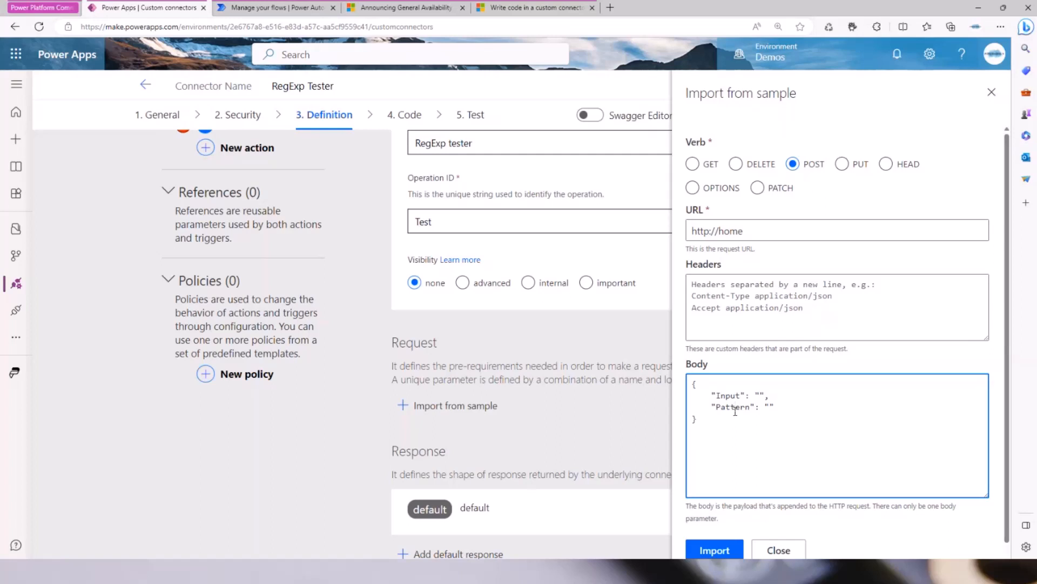
pyautogui.click(713, 548)
# - Review the request's body parameter settings, its payload fields and validation, and return to the action definition
pyautogui.scroll(-7, 631, 461)
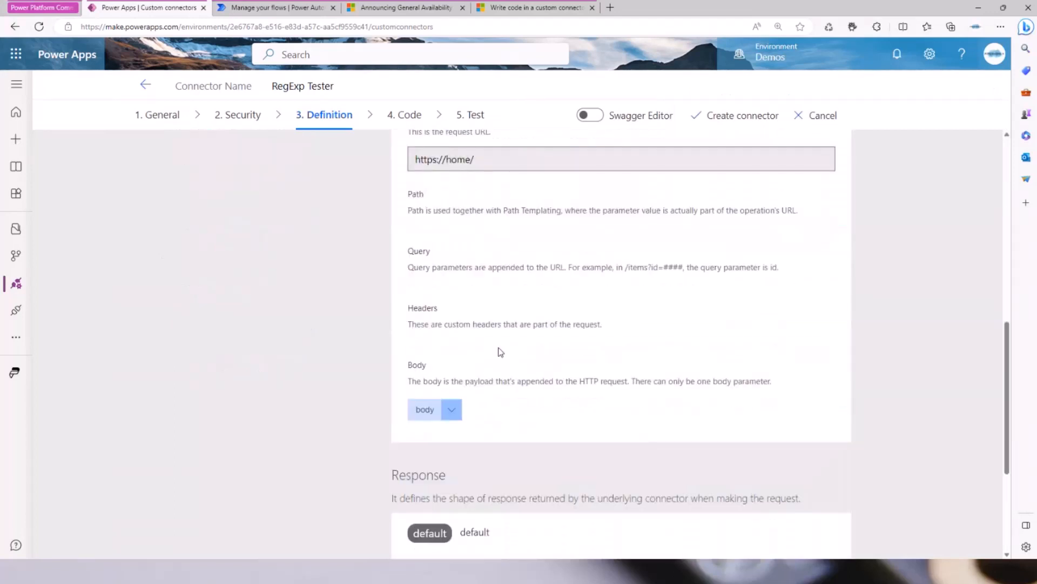
pyautogui.click(451, 411)
pyautogui.click(477, 432)
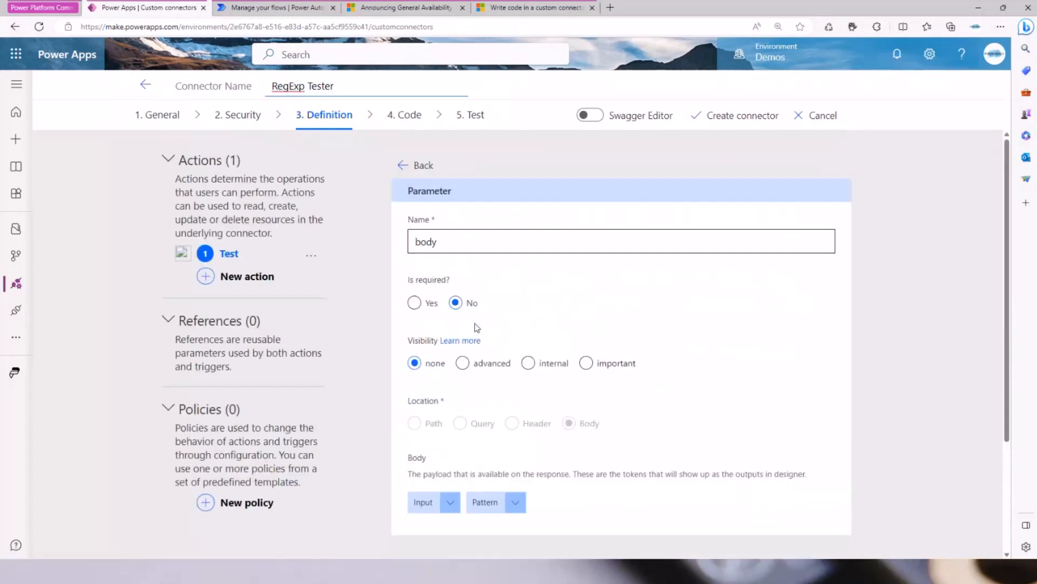
pyautogui.scroll(-1, 475, 326)
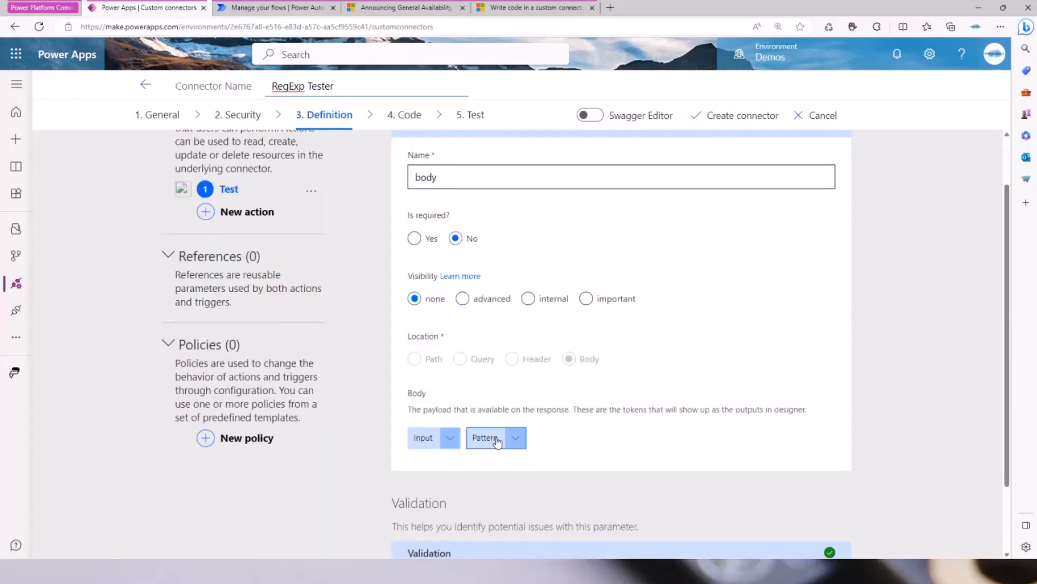
pyautogui.scroll(1, 650, 424)
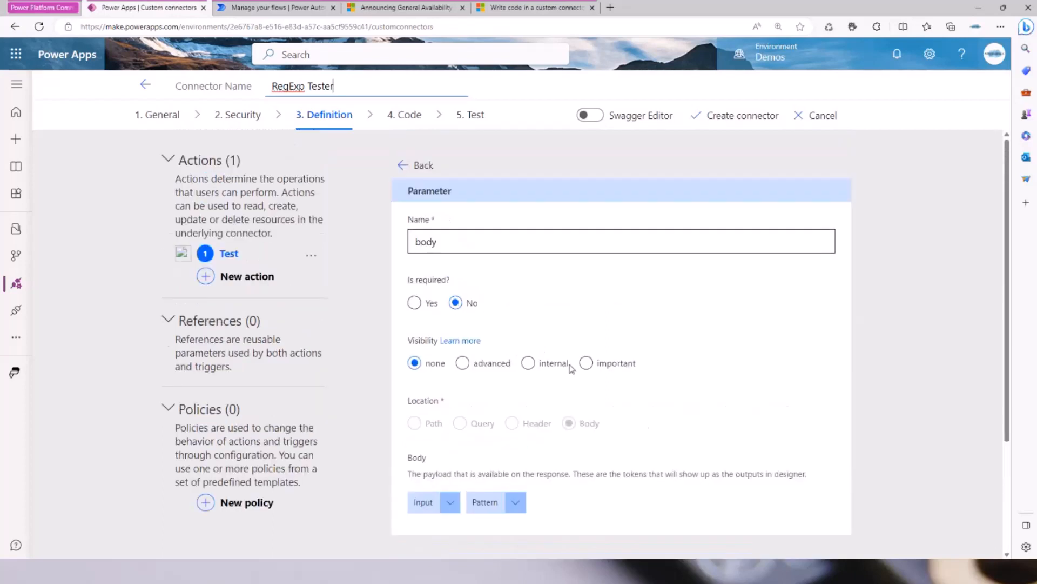
pyautogui.scroll(-2, 573, 368)
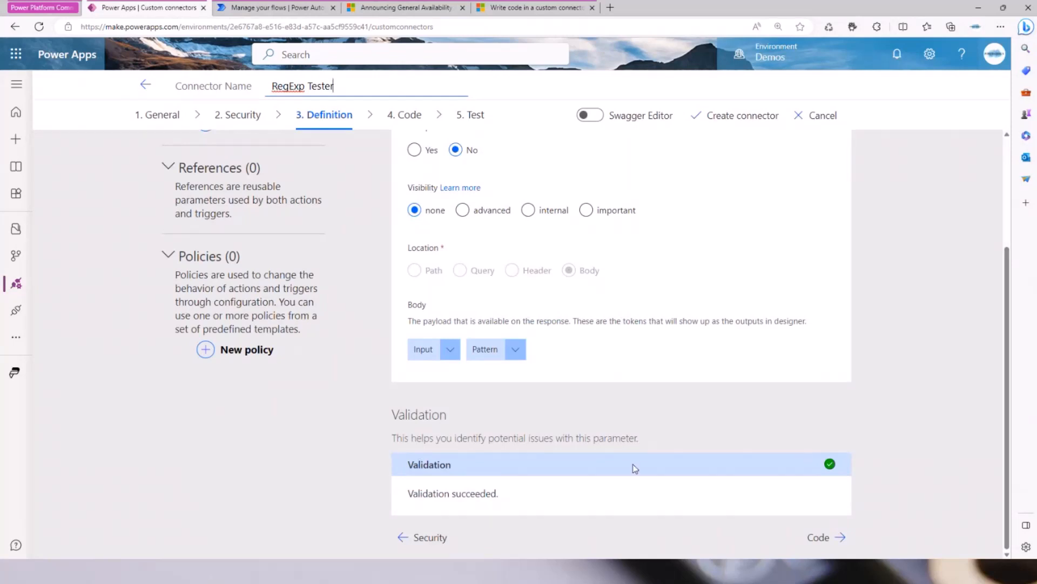
pyautogui.scroll(2, 538, 451)
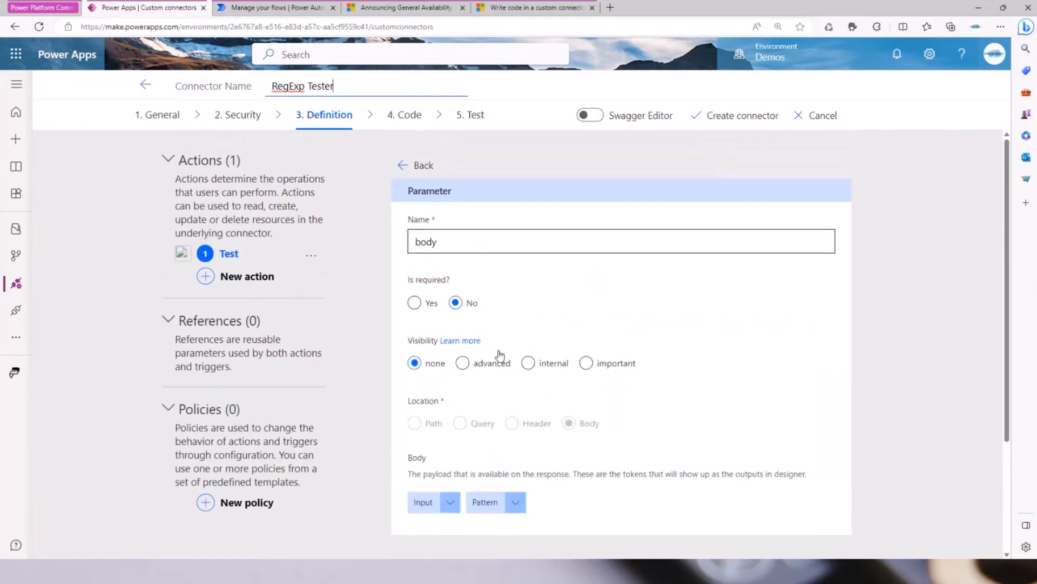
pyautogui.click(404, 165)
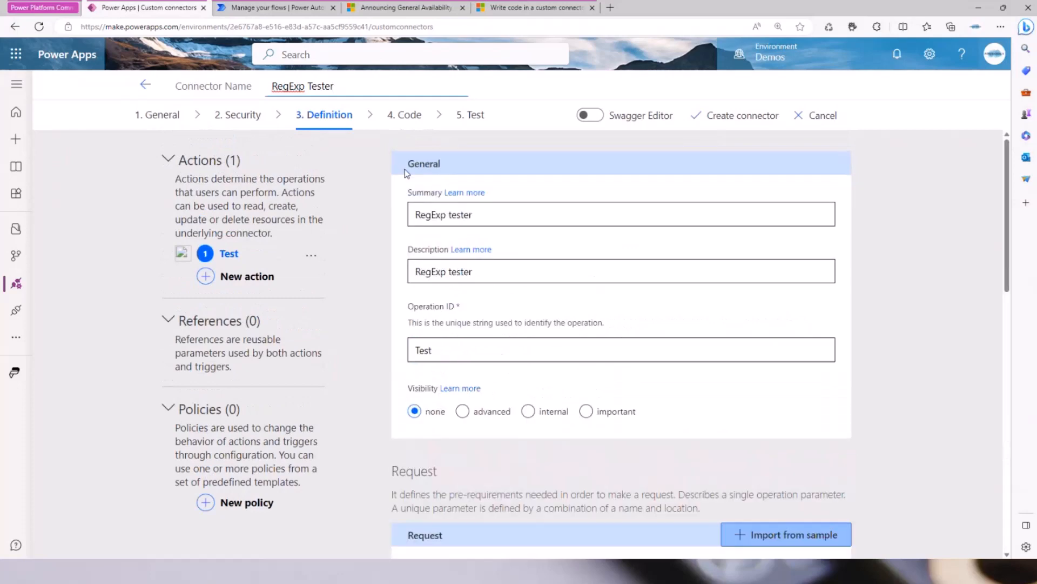
pyautogui.scroll(-6, 725, 407)
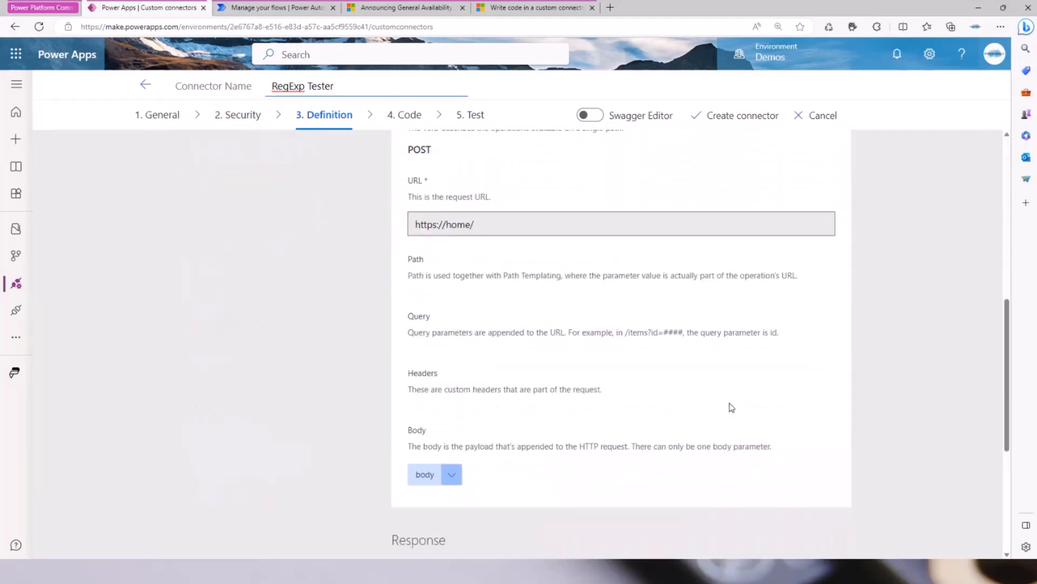
# - Review the action's request and response definition, proceed to the connector's code step, and enable custom code
pyautogui.scroll(3, 729, 403)
pyautogui.scroll(1, 729, 403)
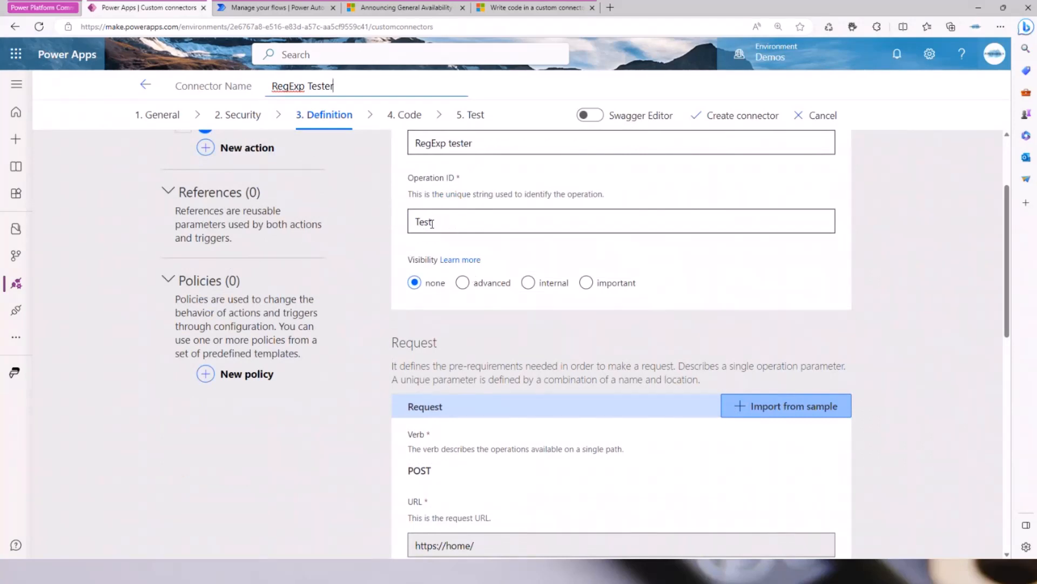
pyautogui.scroll(-10, 586, 400)
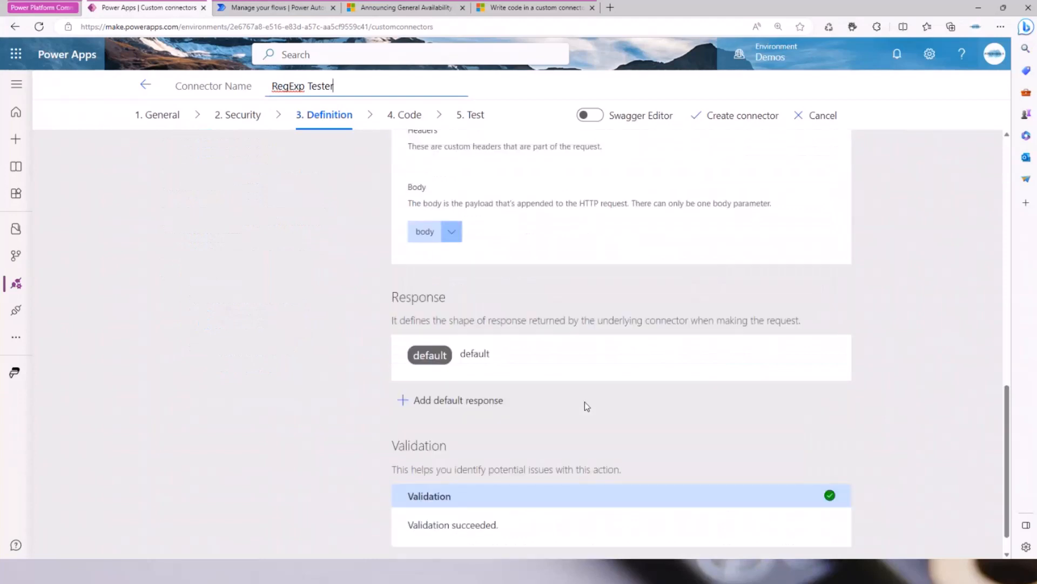
pyautogui.click(823, 551)
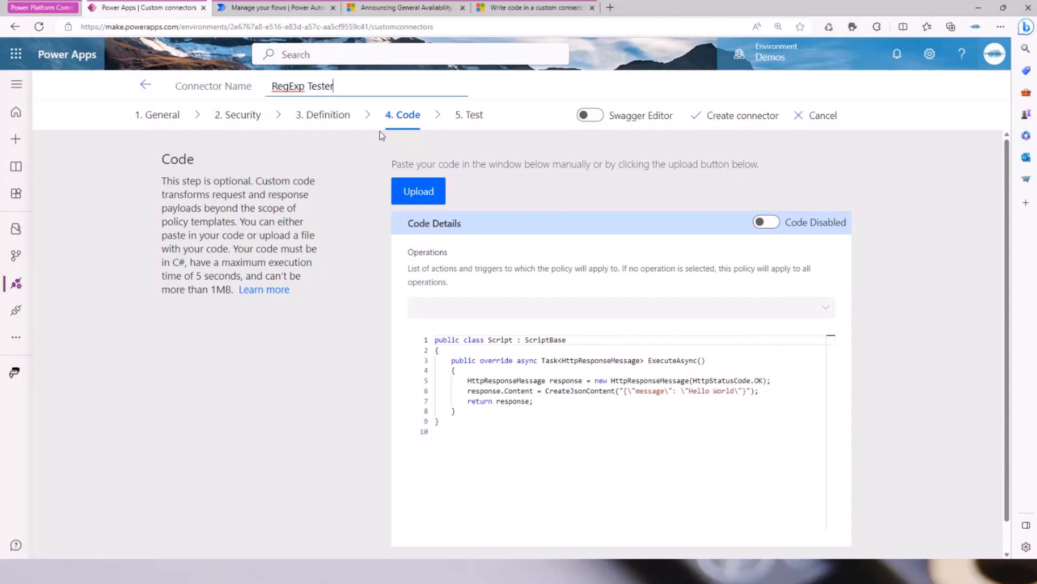
pyautogui.click(773, 226)
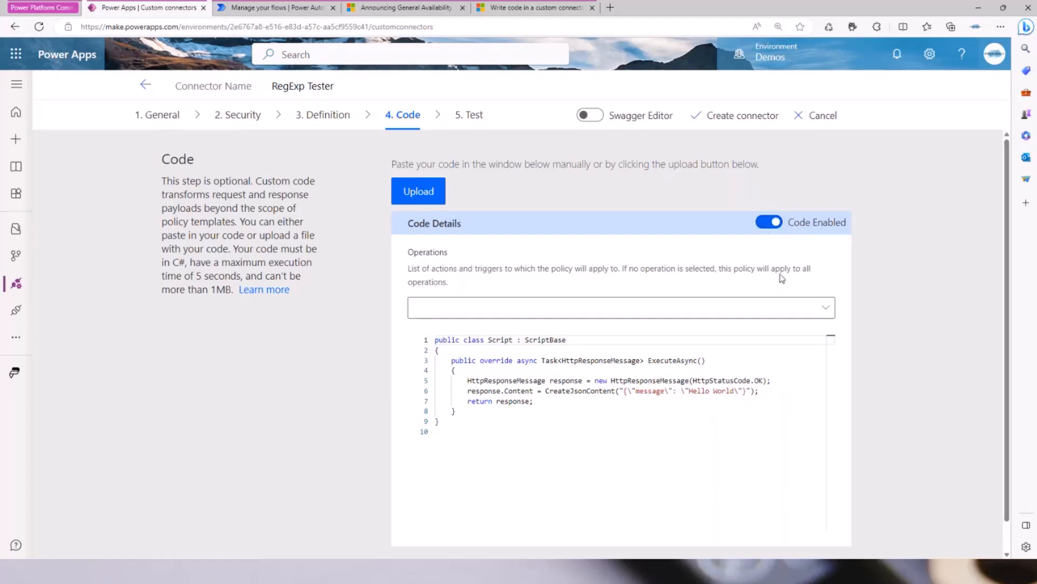
pyautogui.scroll(-1, 874, 357)
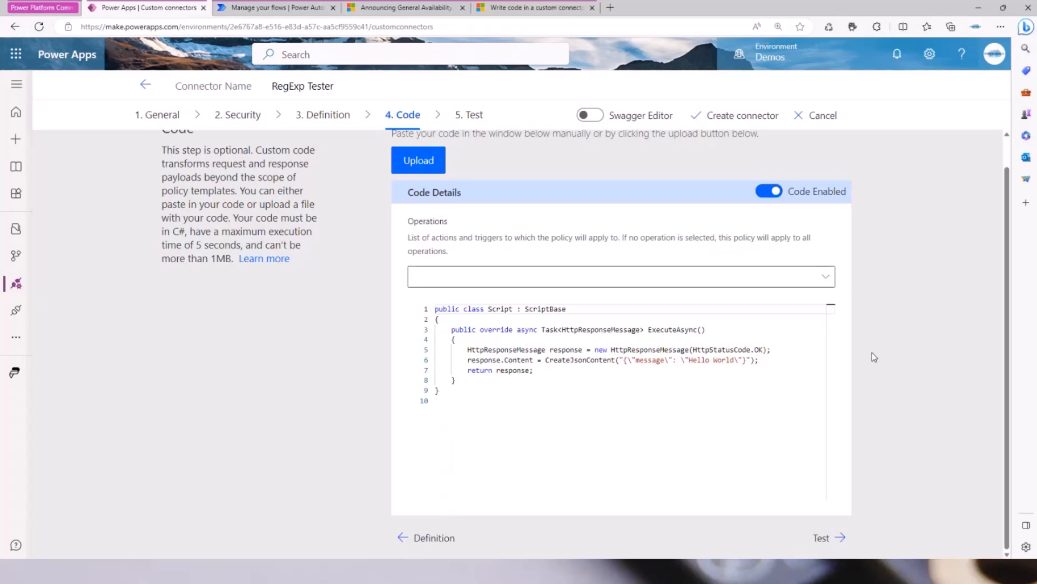
# - Switch to the ChatGPT conversation and read through the first C# example that validates a string against a regular expression pattern
pyautogui.moveTo(466, 582)
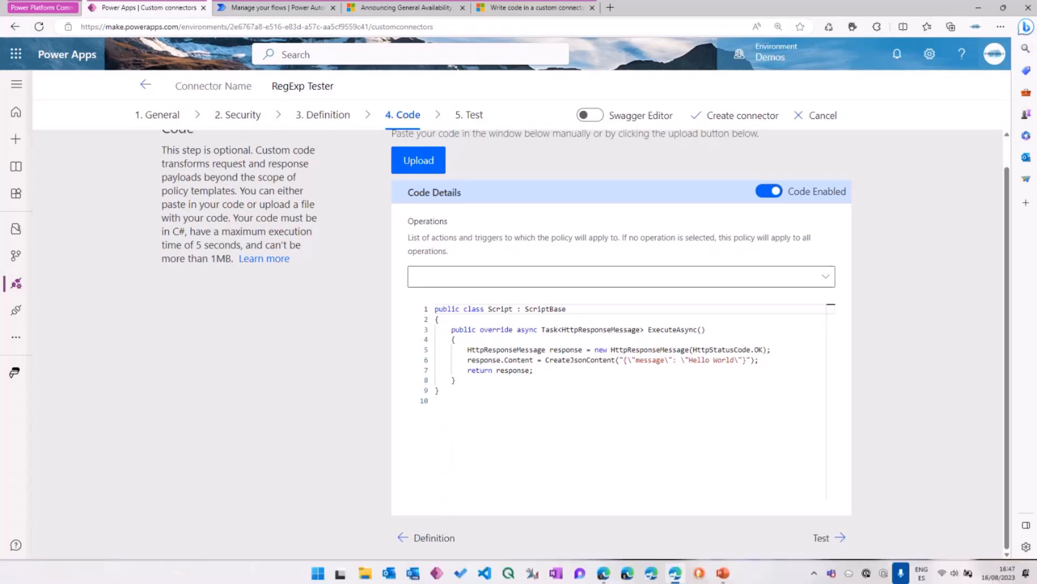
pyautogui.press('super')
pyautogui.click(628, 572)
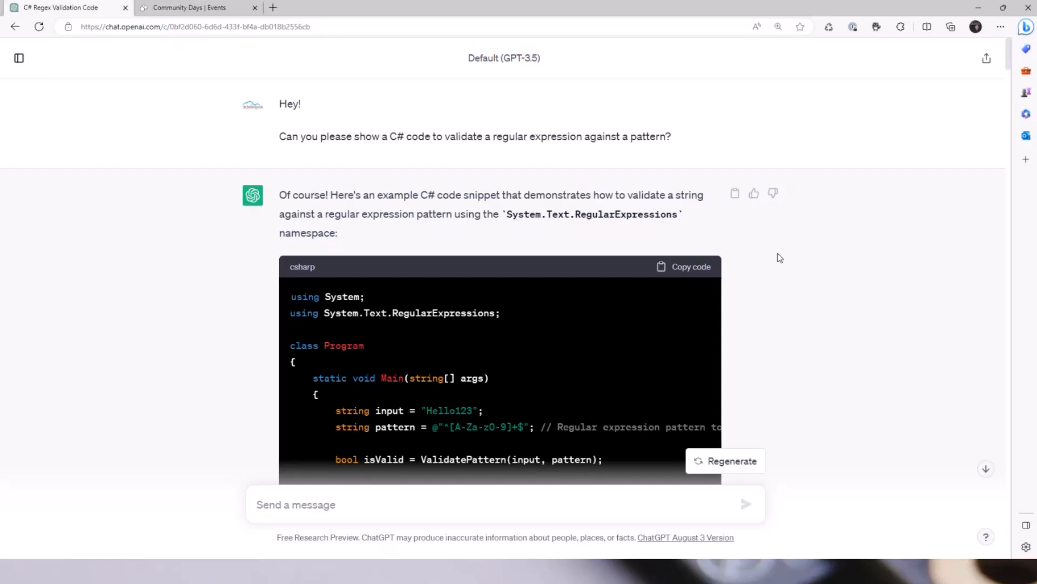
pyautogui.scroll(-3, 784, 252)
pyautogui.scroll(-2, 787, 253)
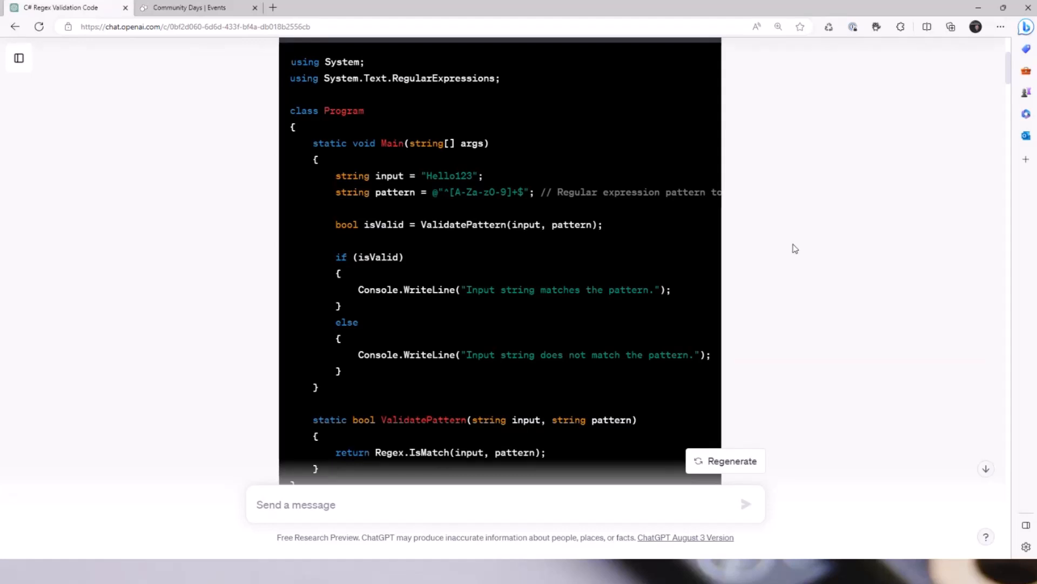
pyautogui.scroll(-3, 795, 248)
pyautogui.scroll(-2, 796, 248)
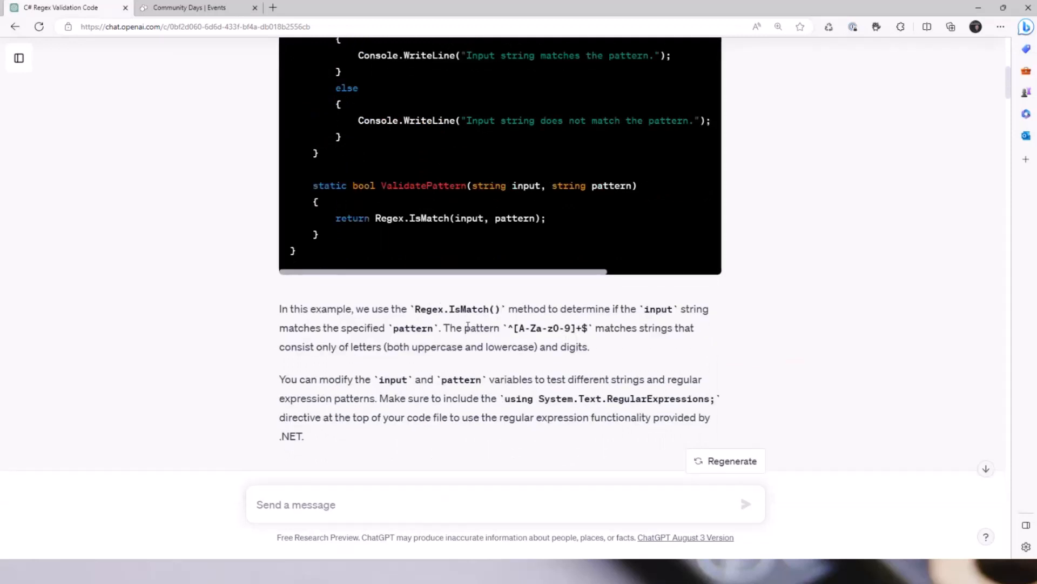
pyautogui.scroll(-3, 794, 209)
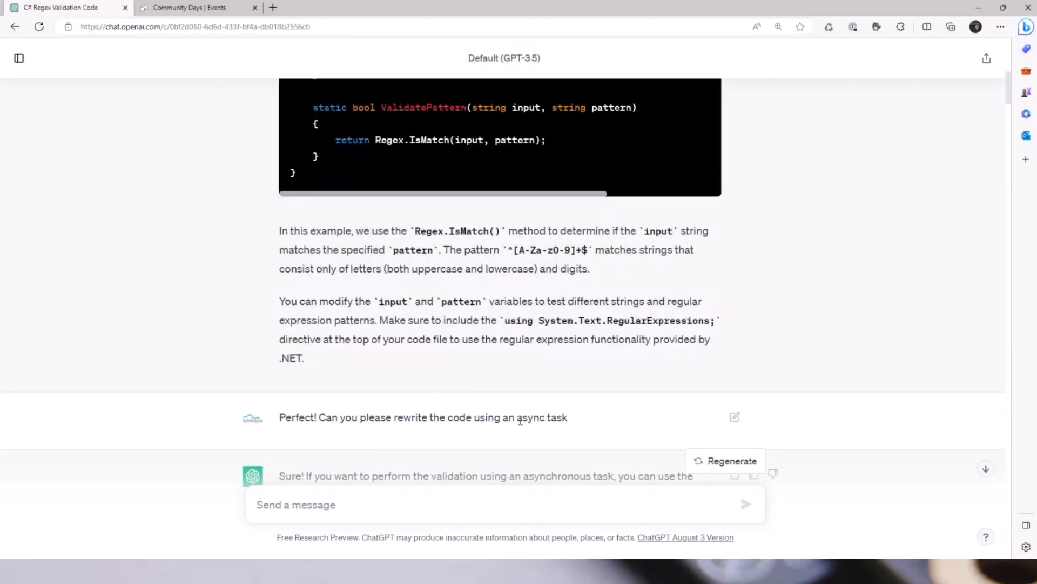
pyautogui.press('super')
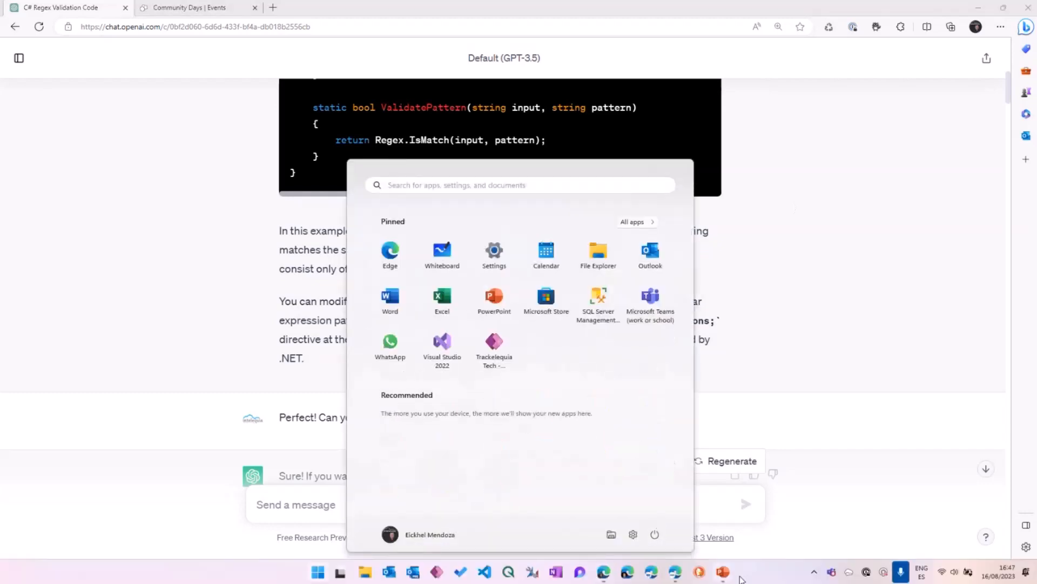
pyautogui.press('super')
pyautogui.click(599, 571)
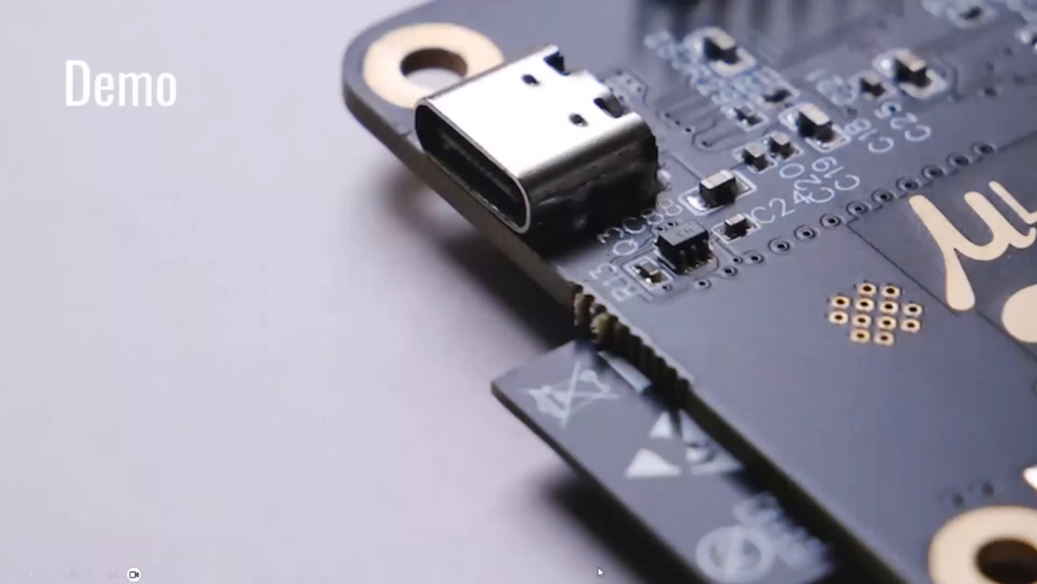
pyautogui.press('Escape')
pyautogui.press('super')
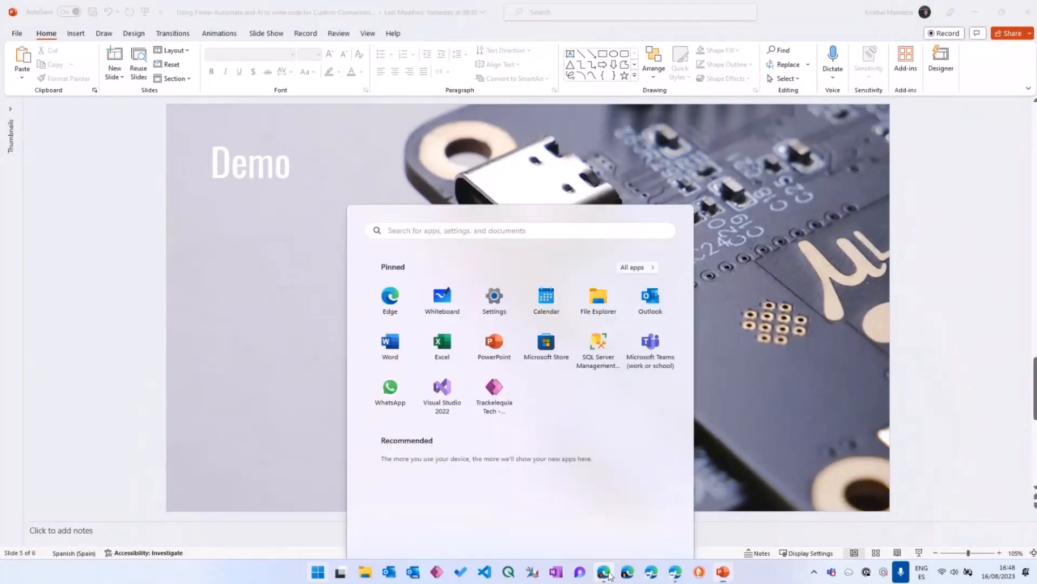
pyautogui.click(607, 573)
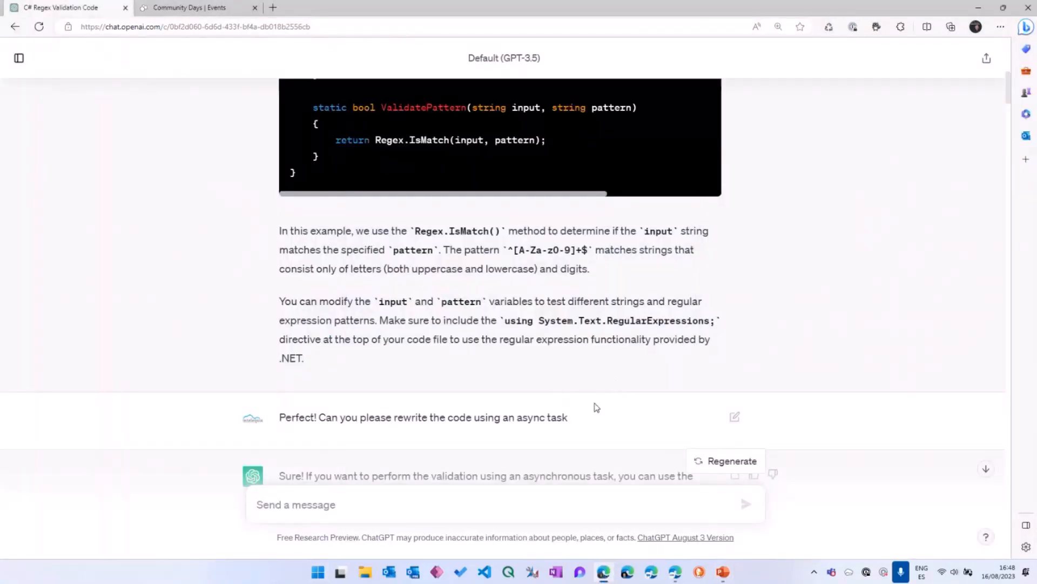
pyautogui.scroll(3, 565, 179)
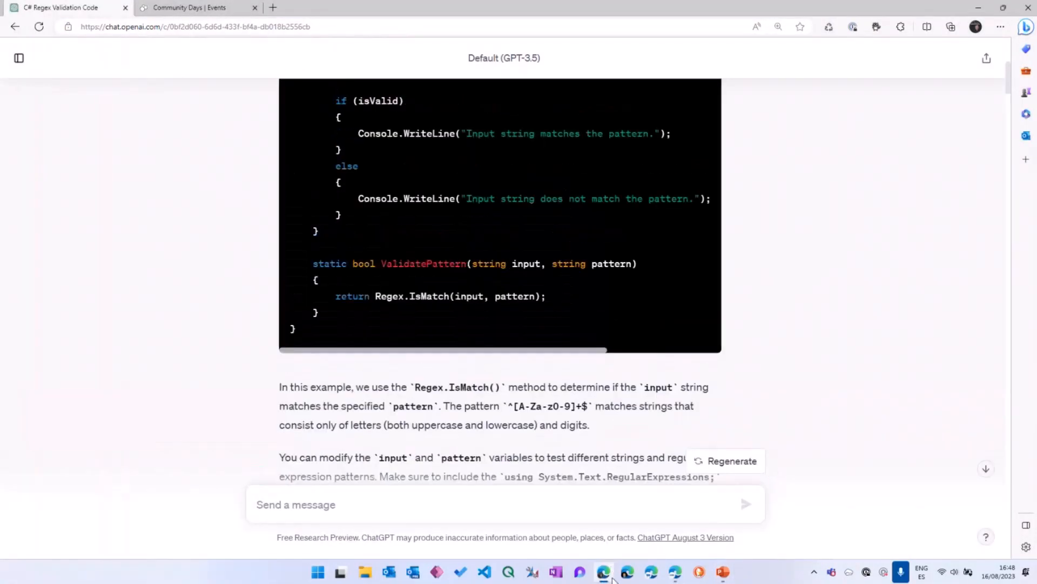
# - Check the async method in the connector's template code in Power Apps against the async task rewrite in the ChatGPT conversation
pyautogui.click(674, 572)
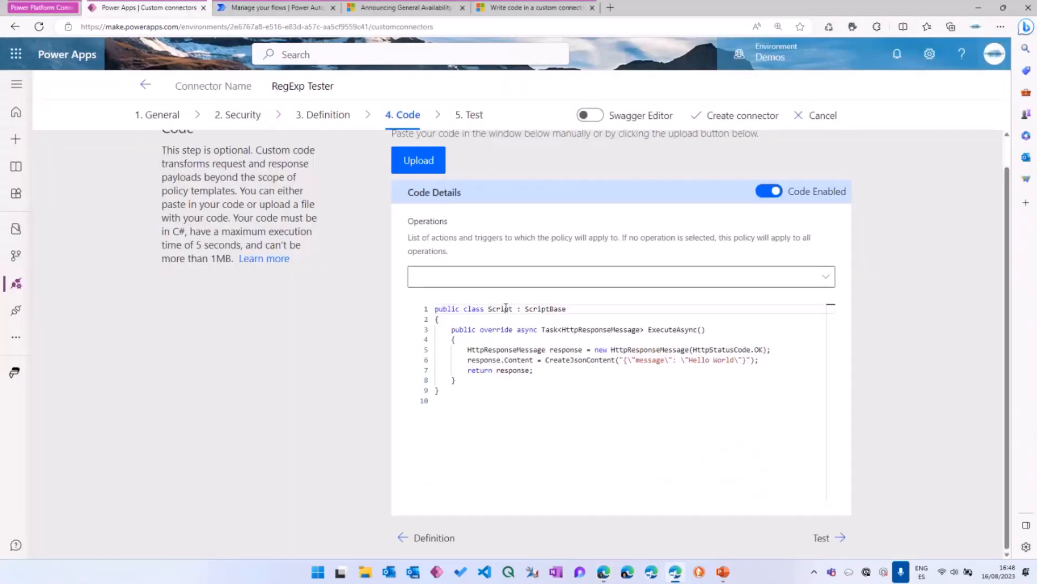
pyautogui.doubleClick(526, 330)
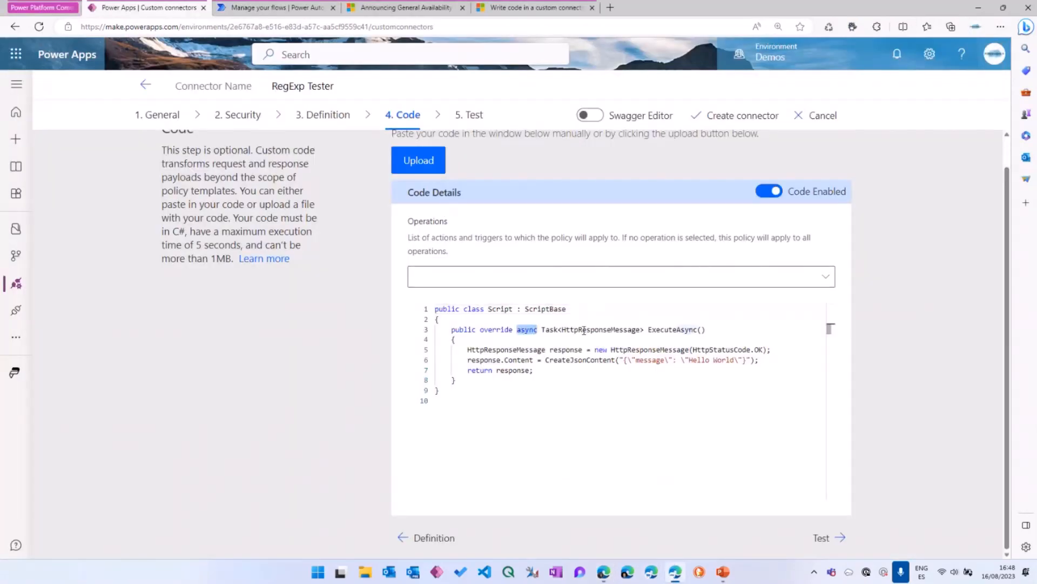
pyautogui.click(602, 575)
pyautogui.scroll(-1, 365, 330)
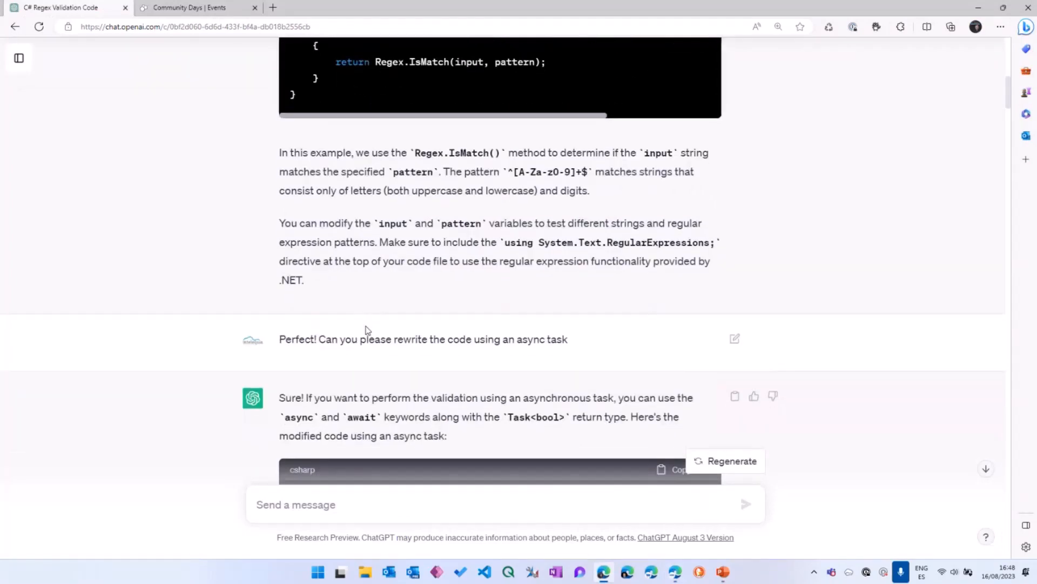
pyautogui.scroll(-5, 447, 359)
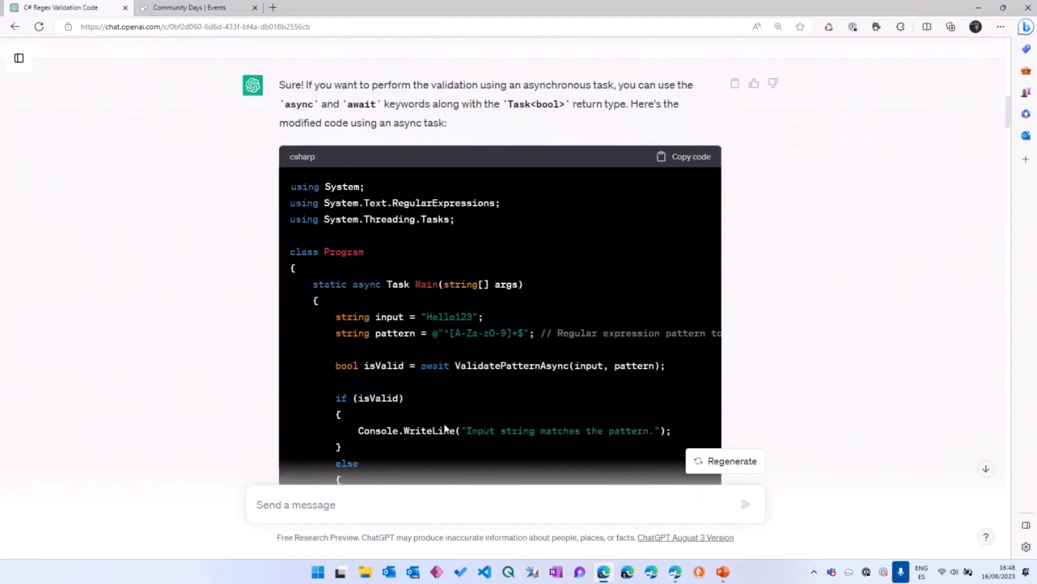
pyautogui.scroll(-3, 474, 312)
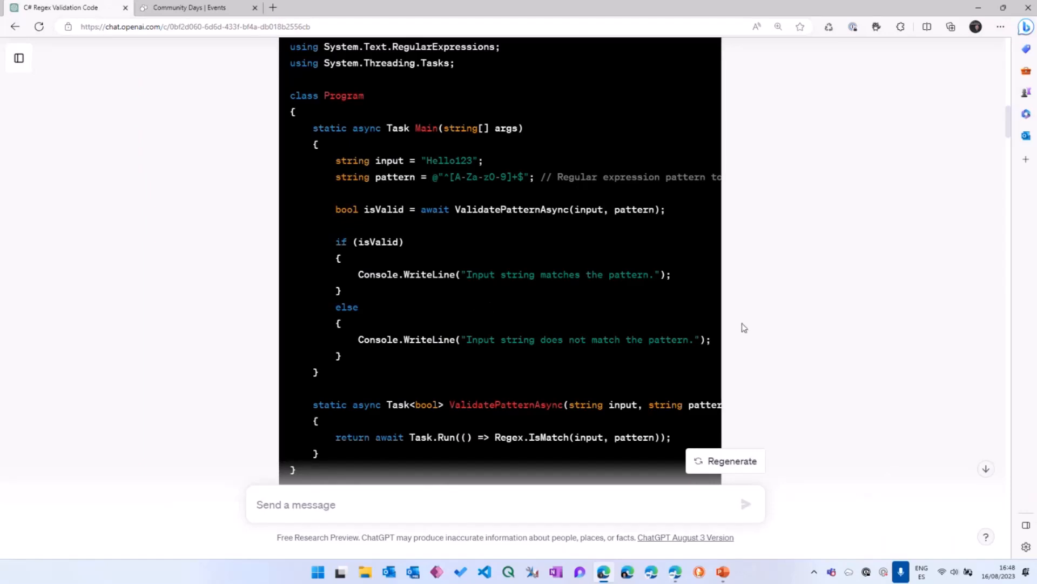
# - Compare the ScriptBase code in the ChatGPT prompt asking for an adaptation with the connector's template code in Power Apps
pyautogui.scroll(-6, 743, 327)
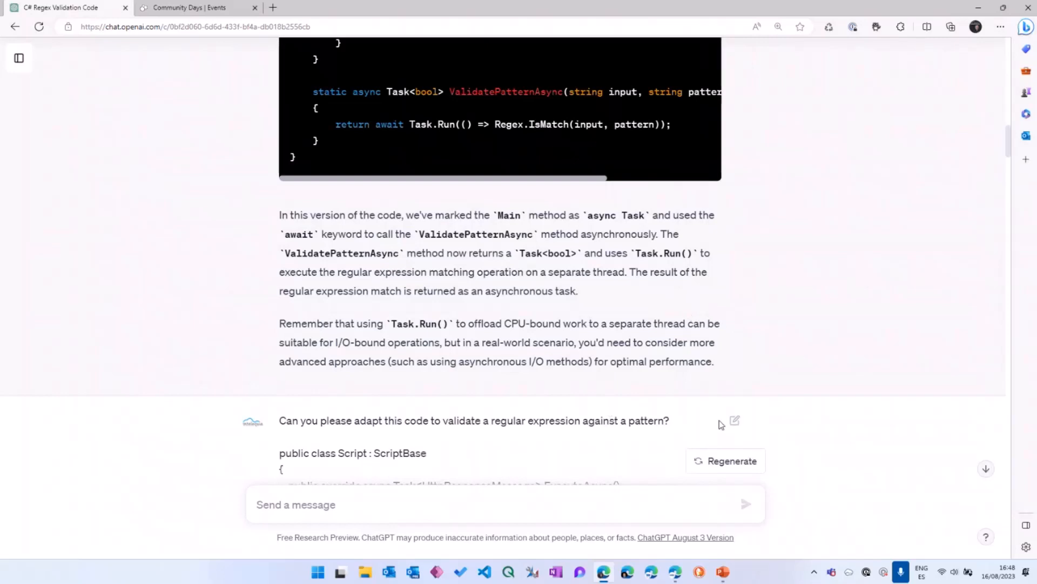
pyautogui.scroll(-3, 729, 422)
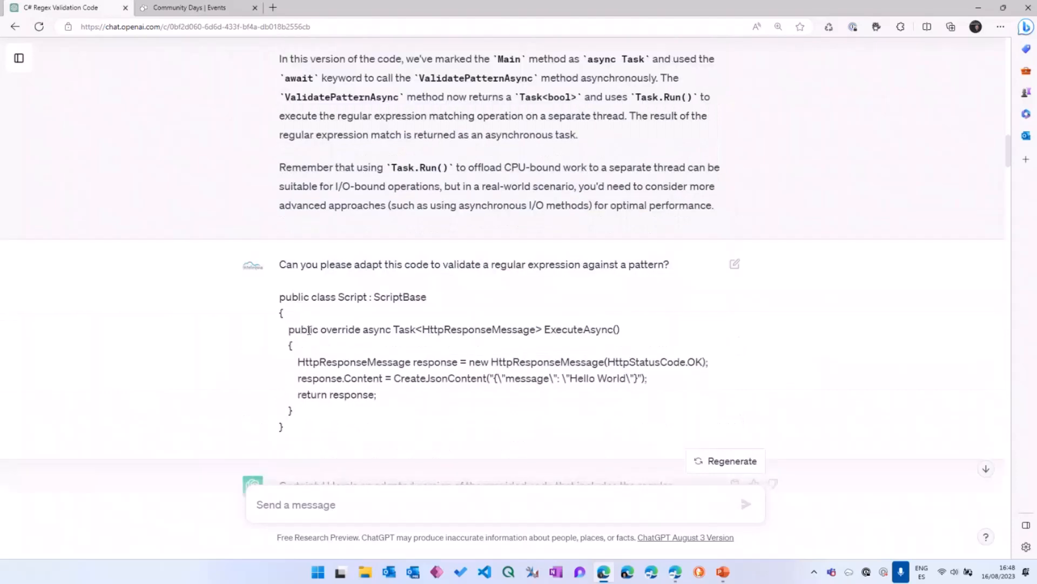
pyautogui.moveTo(277, 299); pyautogui.dragTo(304, 423)
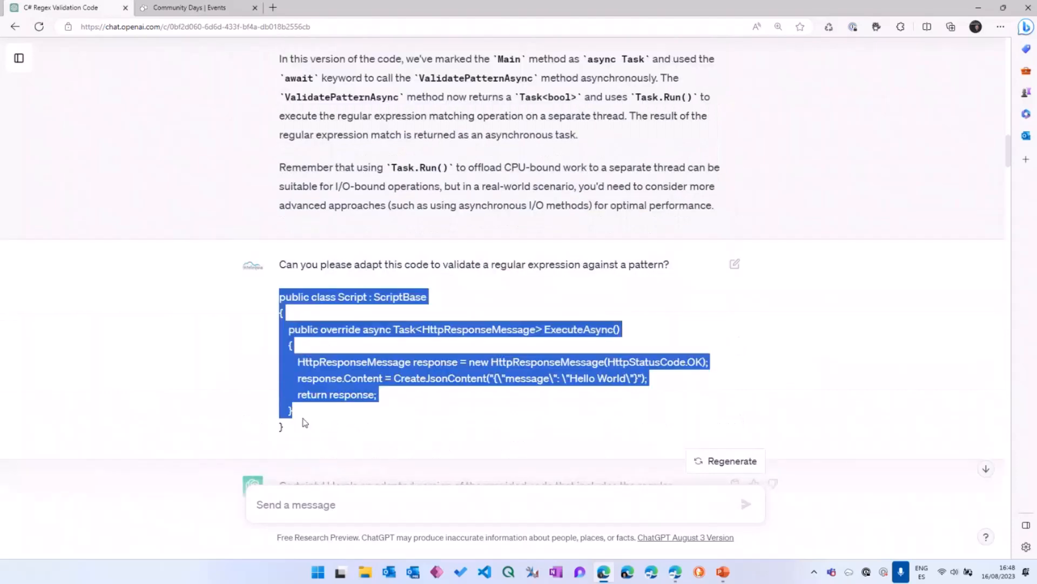
pyautogui.click(604, 571)
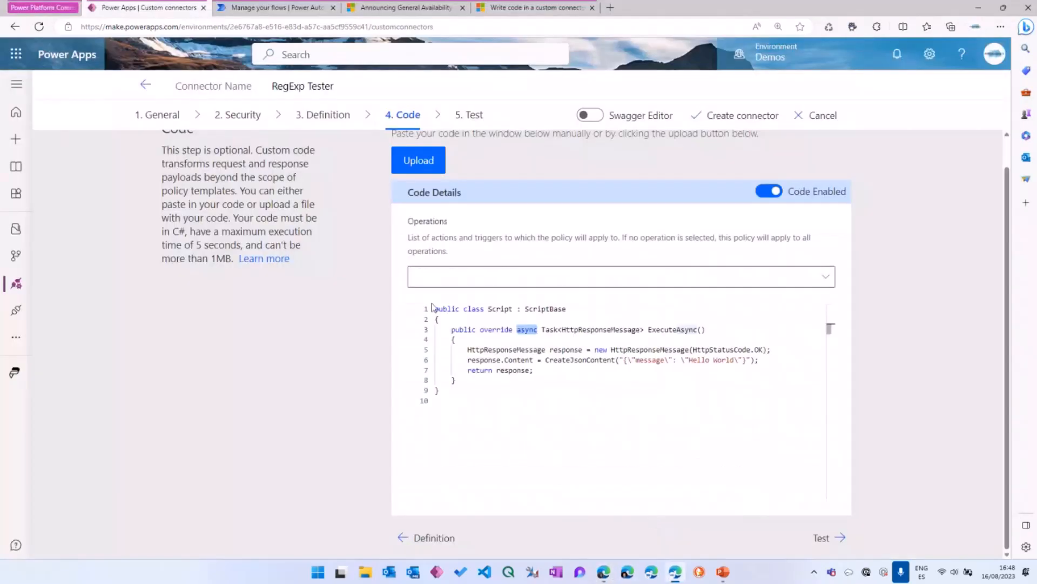
pyautogui.click(604, 571)
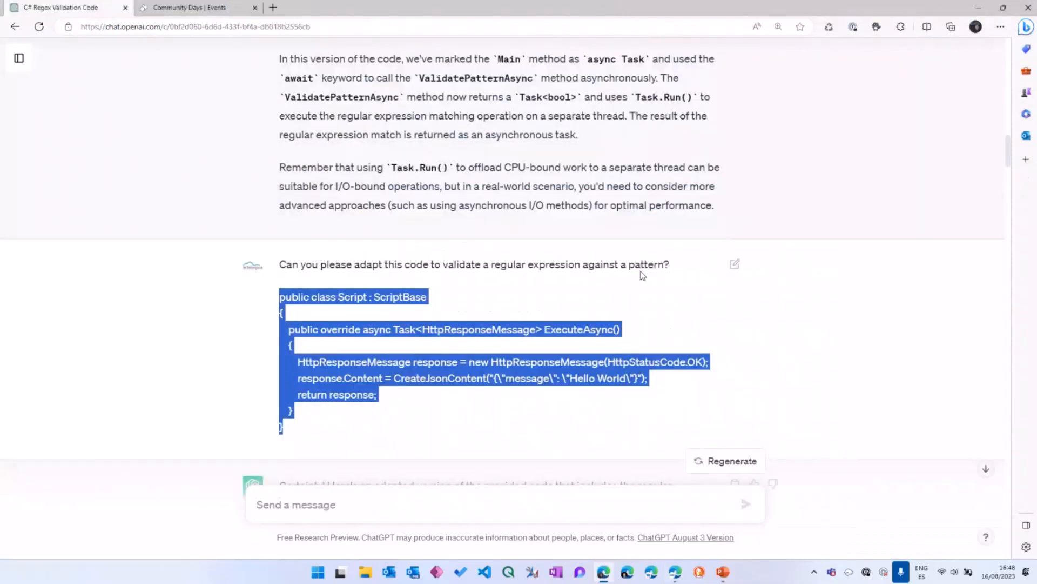
# - Examine the adapted ScriptBase code in the ChatGPT reply, focusing on the hard-coded input and pattern strings
pyautogui.scroll(-9, 732, 315)
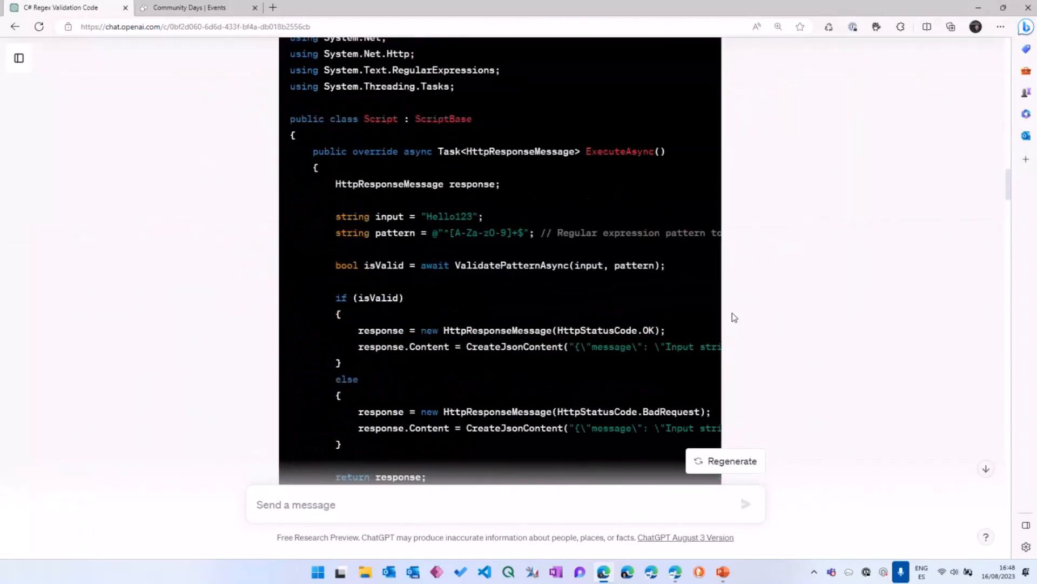
pyautogui.scroll(-2, 733, 317)
pyautogui.scroll(-7, 733, 317)
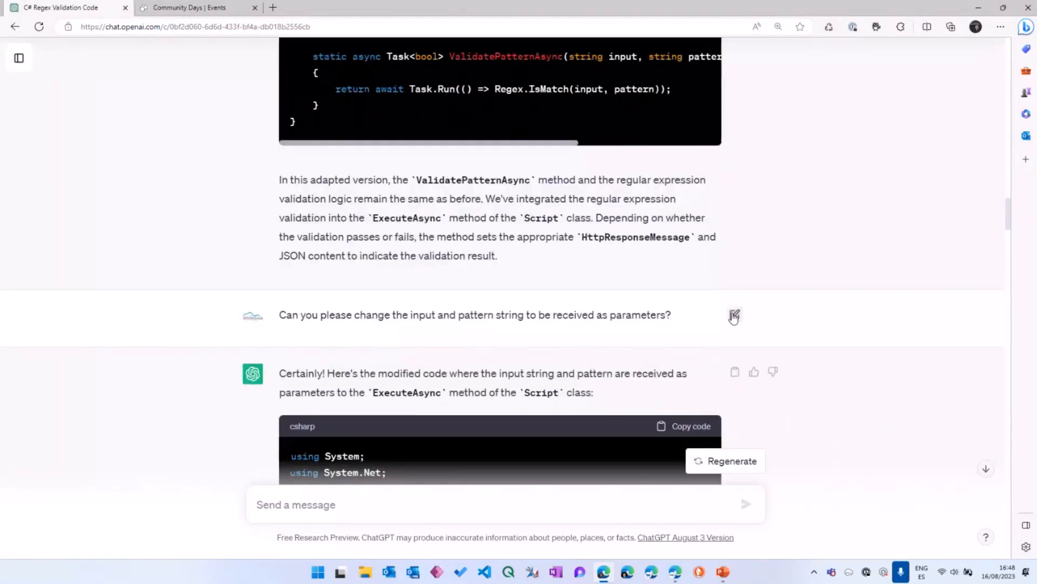
pyautogui.scroll(4, 725, 339)
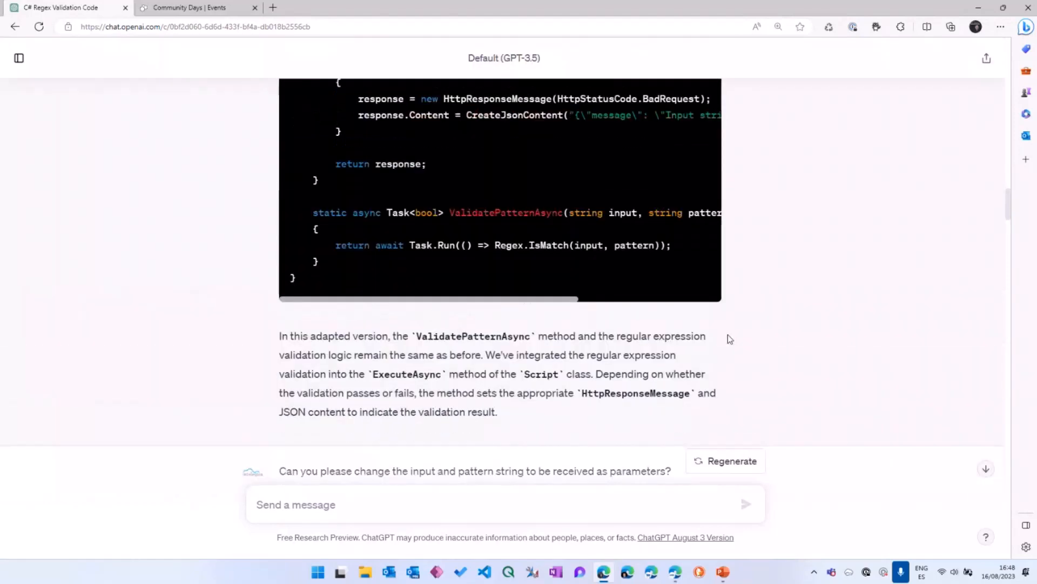
pyautogui.scroll(4, 727, 335)
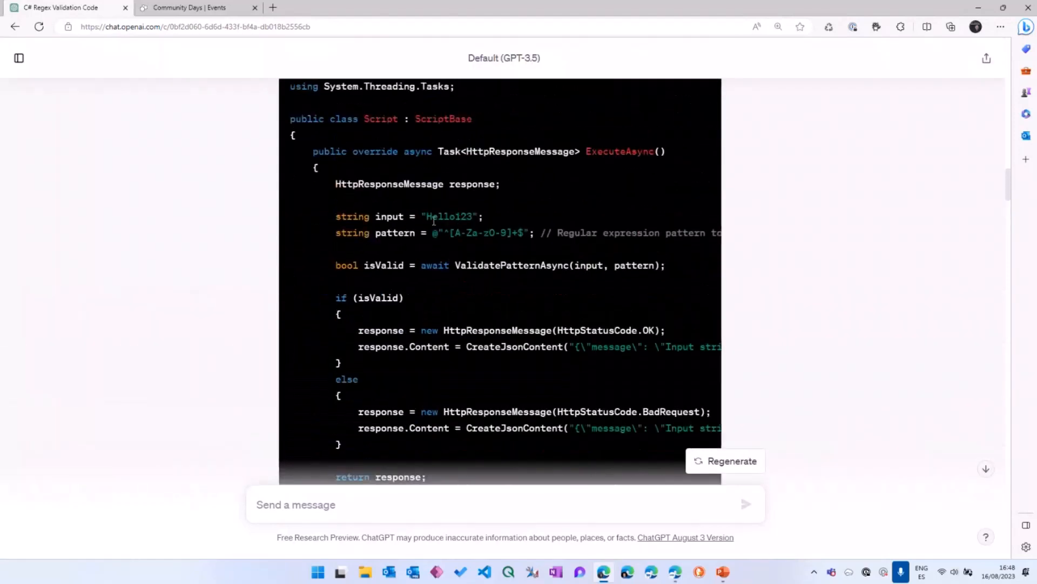
pyautogui.doubleClick(388, 219)
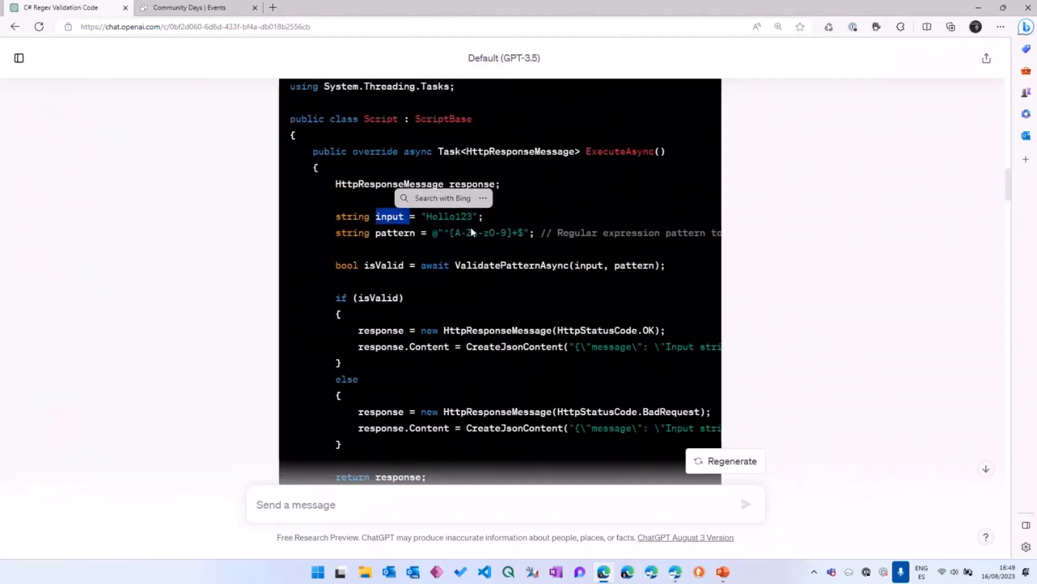
pyautogui.doubleClick(448, 216)
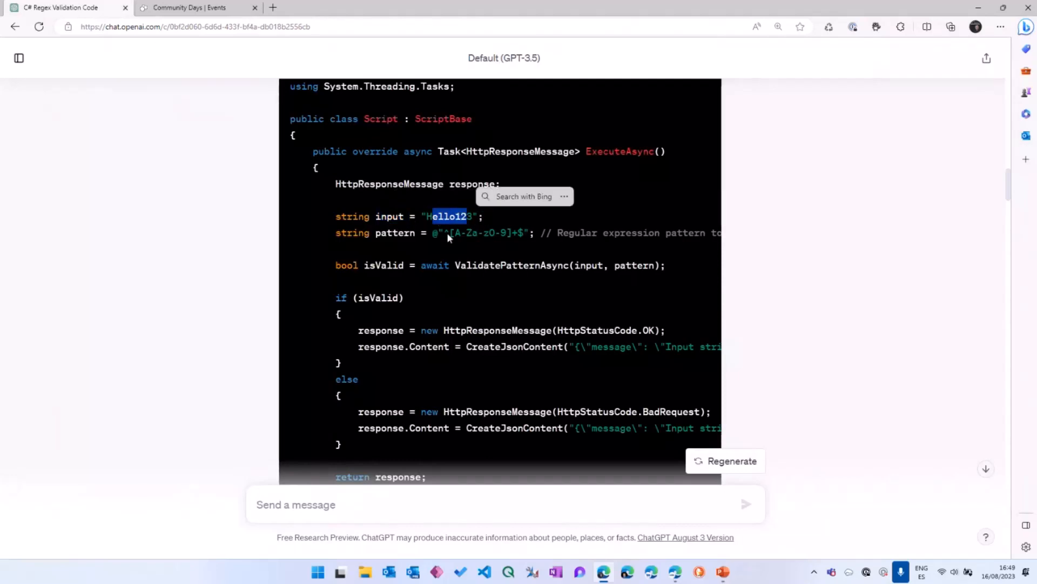
pyautogui.moveTo(449, 232); pyautogui.dragTo(531, 233)
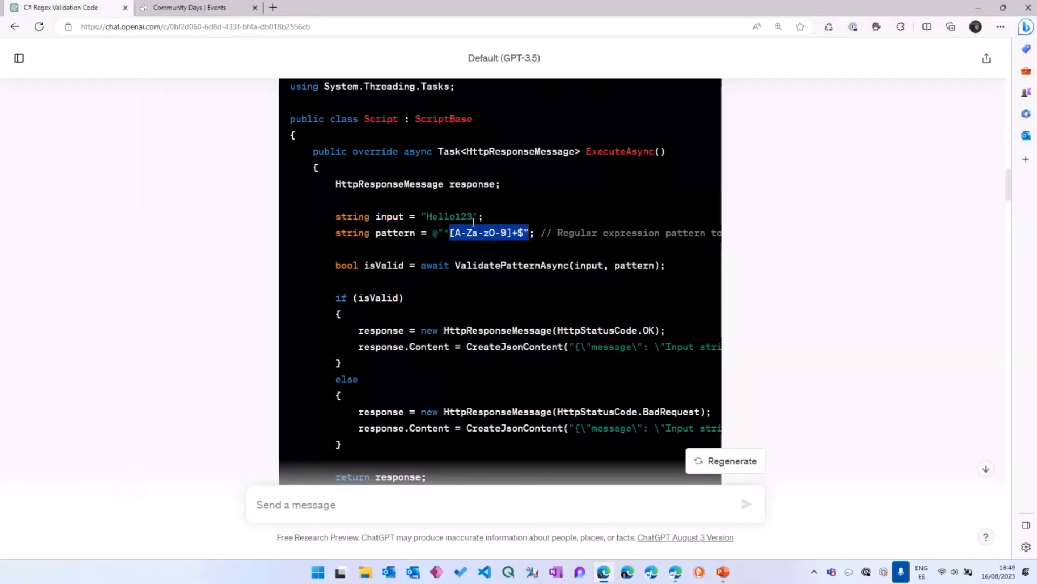
# - Review the prompt asking to receive input and pattern as parameters, its modified code, and the follow-up prompt about the ExecuteAsync method
pyautogui.scroll(6, 788, 308)
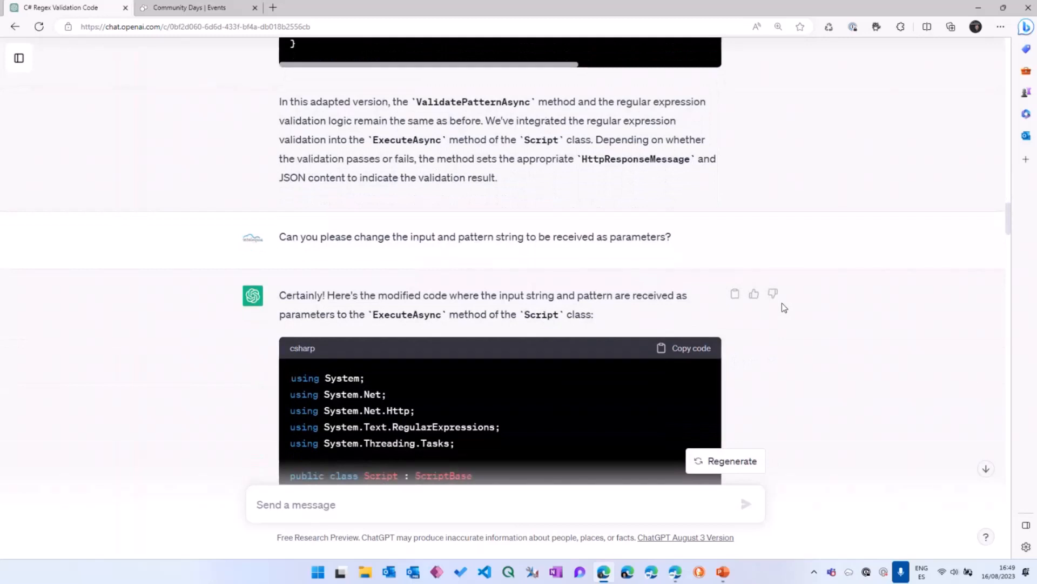
pyautogui.moveTo(371, 238); pyautogui.dragTo(668, 241)
pyautogui.scroll(-5, 741, 293)
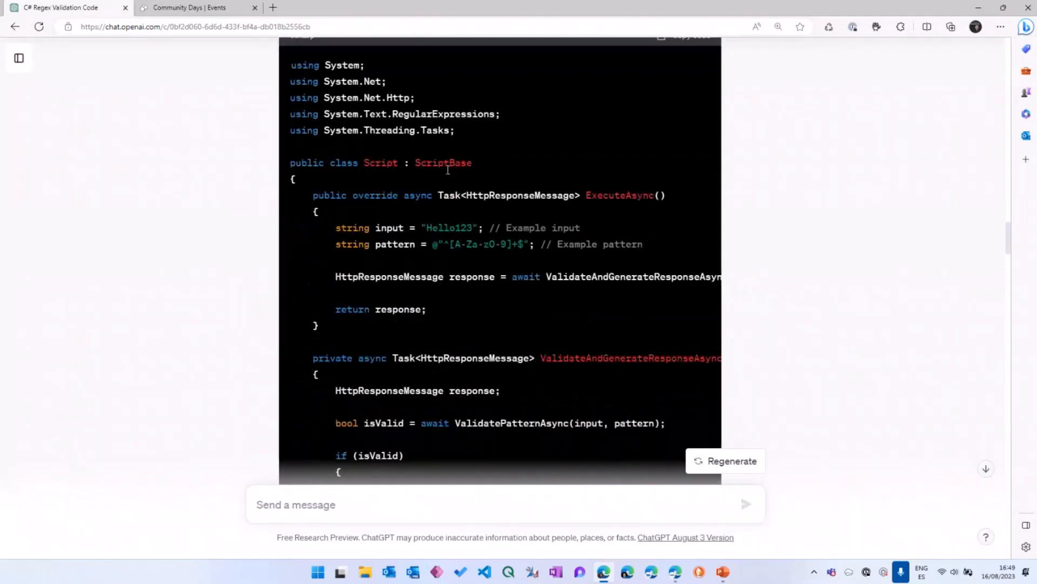
pyautogui.scroll(-8, 479, 305)
pyautogui.scroll(-4, 481, 270)
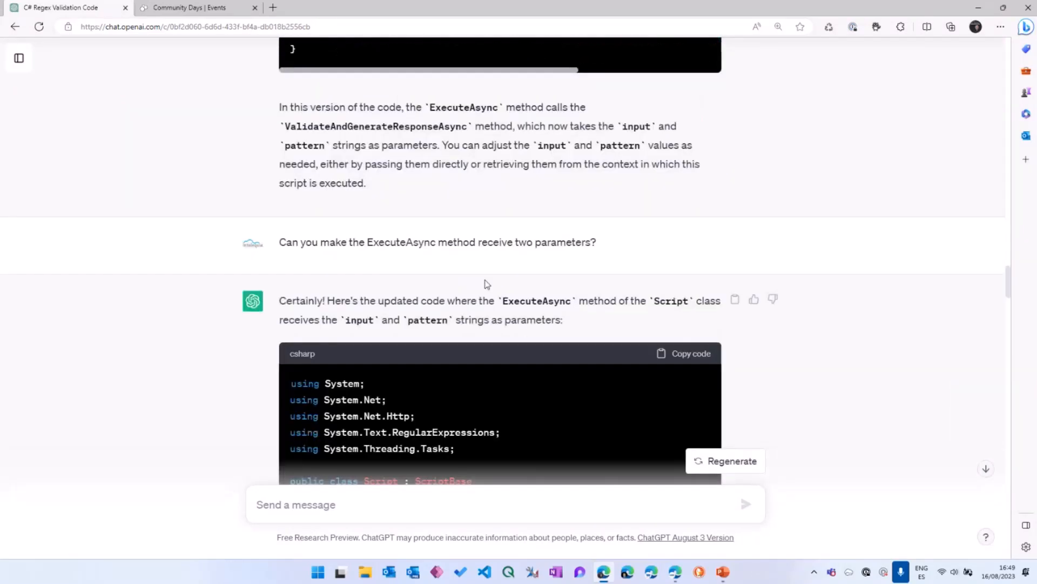
# - Review the two-parameter ExecuteAsync code and the follow-up prompt about parsing the request body, checking against the connector's template code in Power Apps
pyautogui.scroll(1, 485, 283)
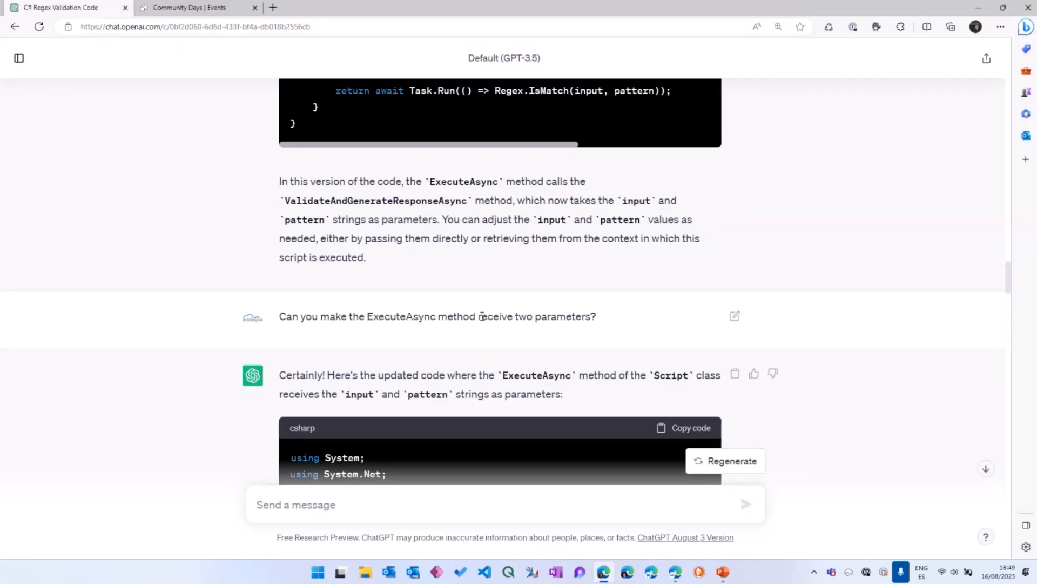
pyautogui.scroll(-9, 737, 320)
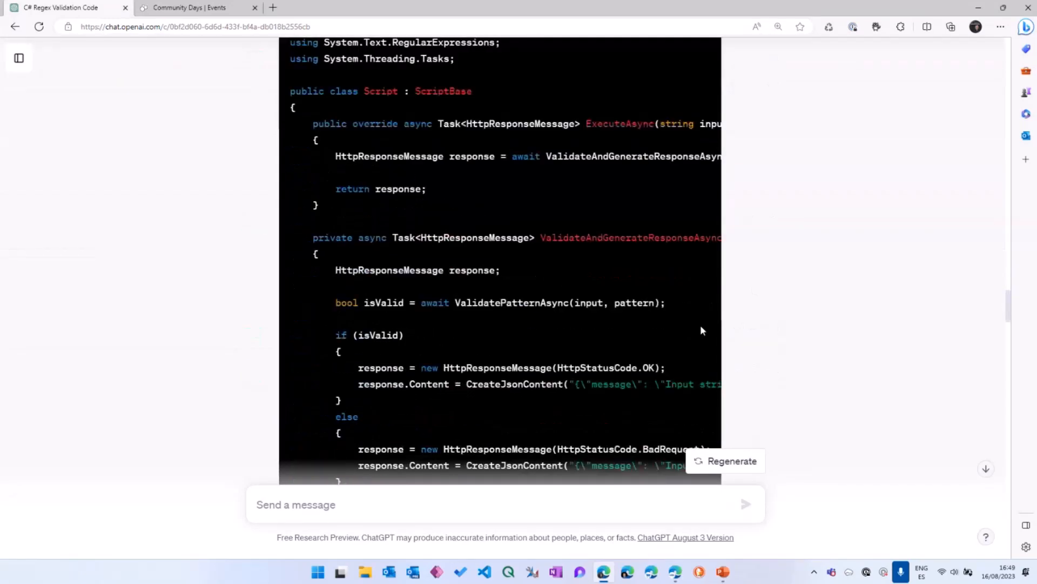
pyautogui.scroll(-10, 700, 329)
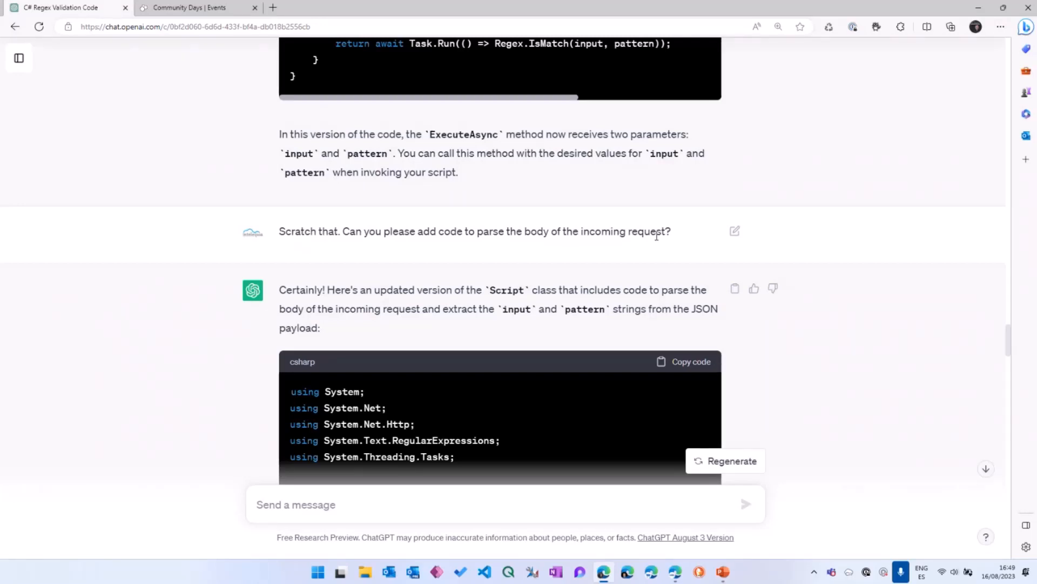
pyautogui.click(675, 574)
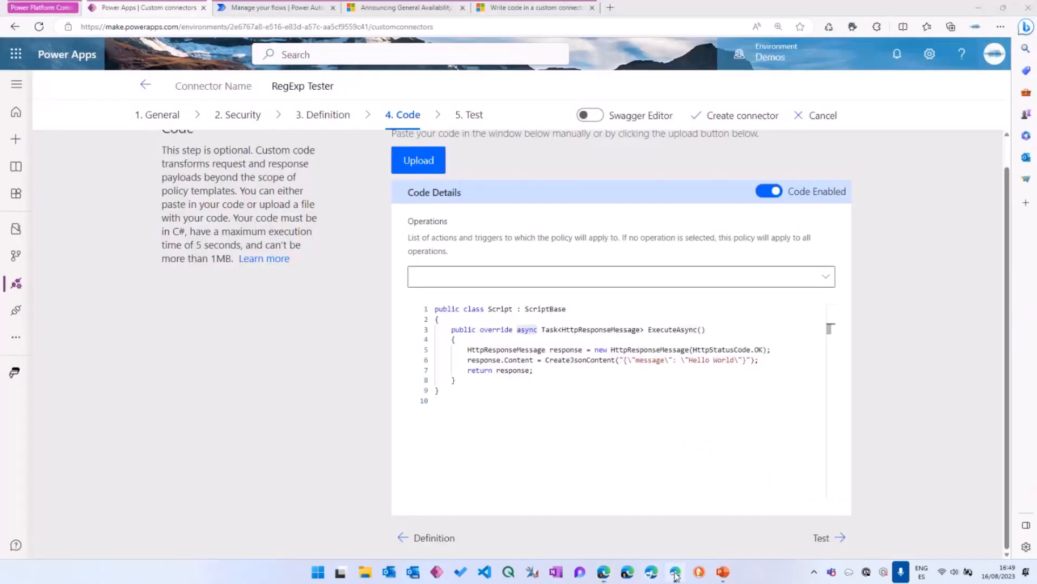
pyautogui.click(603, 572)
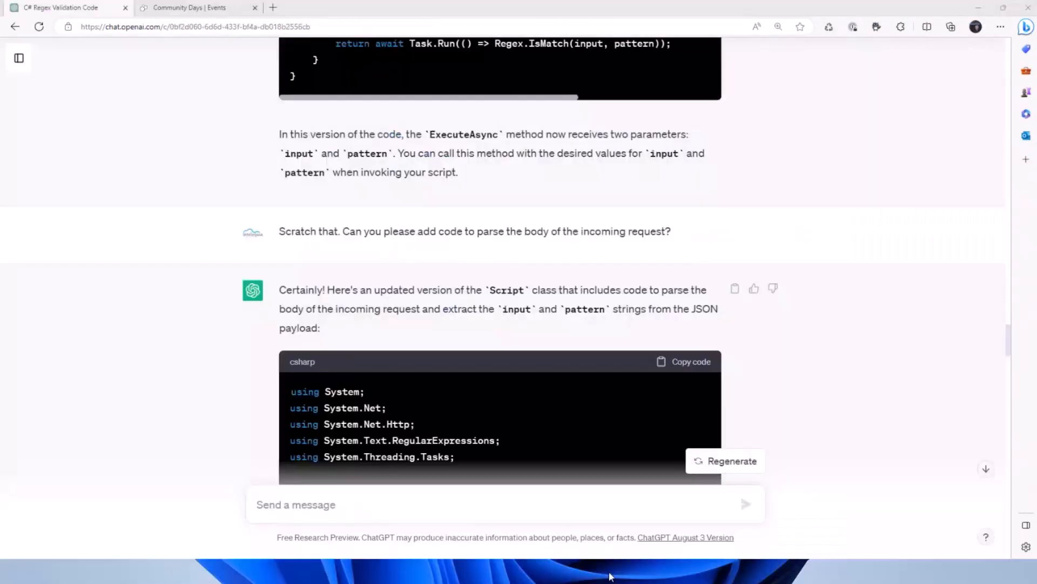
# - Examine the ChatGPT code that parses the request body, focusing on the RequestObject class with its Input and Pattern properties
pyautogui.scroll(-10, 644, 249)
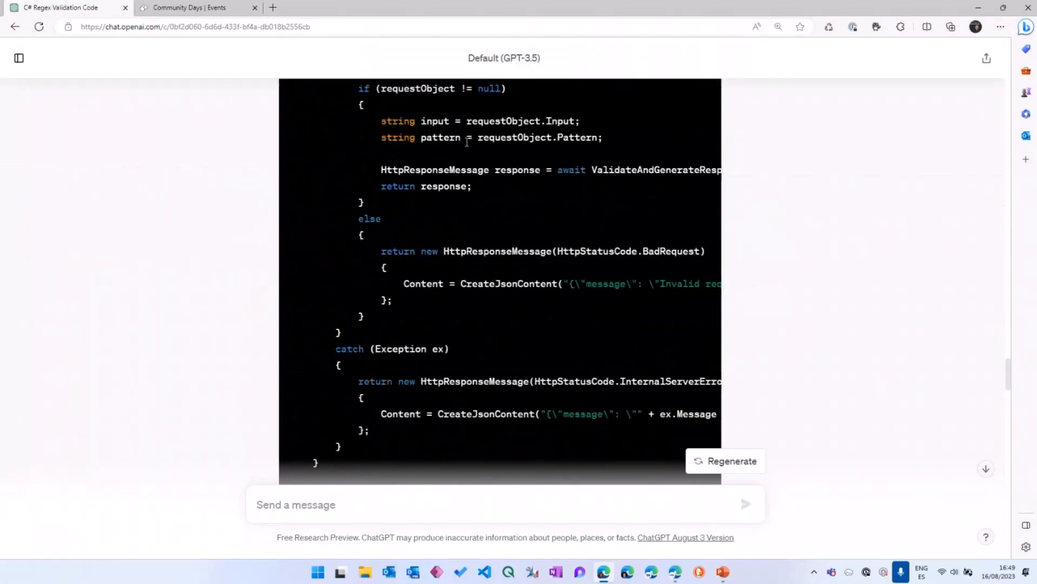
pyautogui.scroll(-10, 516, 226)
pyautogui.scroll(-2, 516, 227)
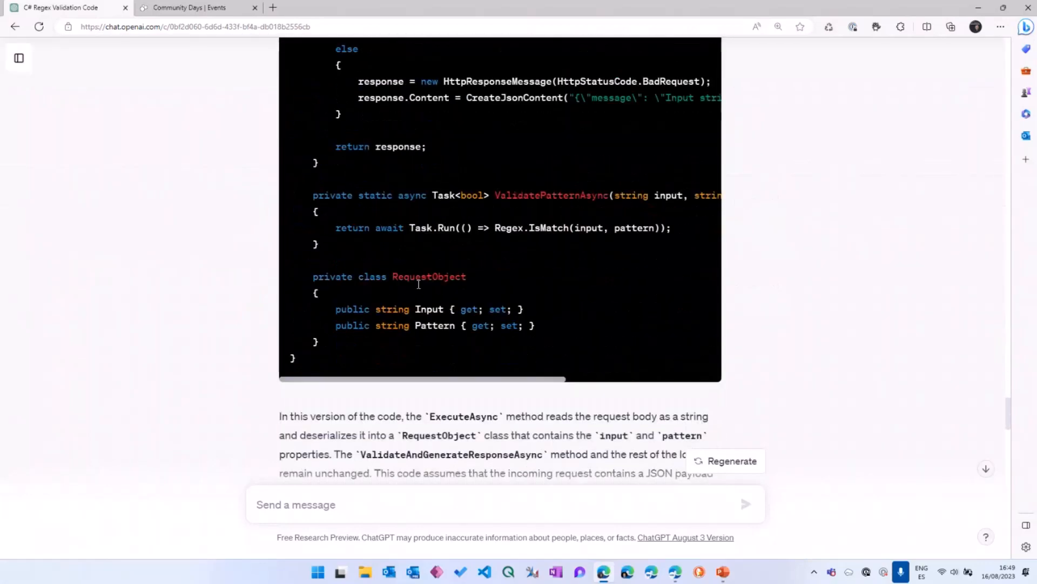
pyautogui.moveTo(311, 276); pyautogui.dragTo(335, 341)
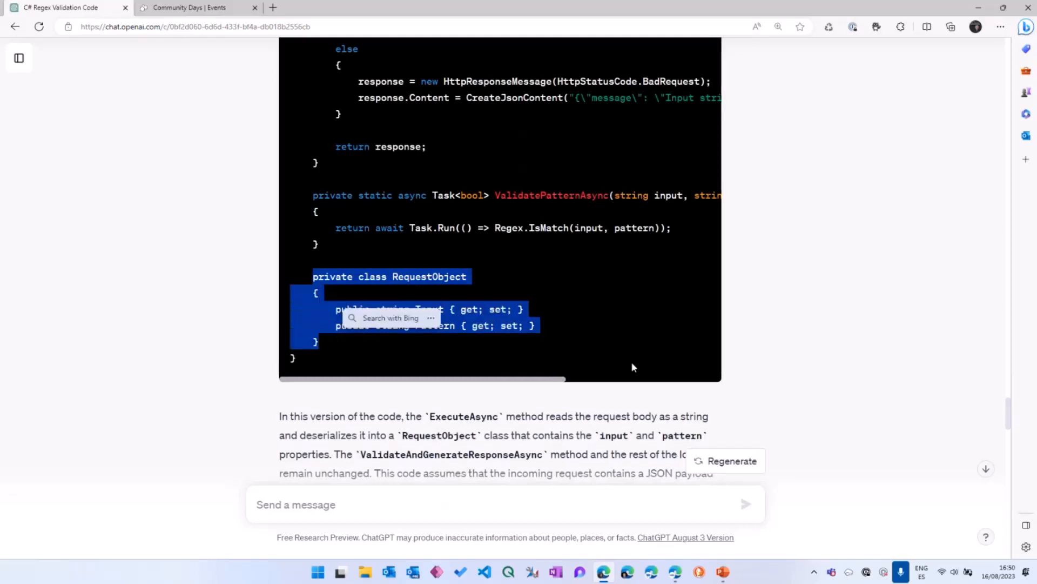
# - Review the prompt asking to wrap the Request object into this.Context.Request and where the updated Script code uses this.Context
pyautogui.scroll(-3, 631, 362)
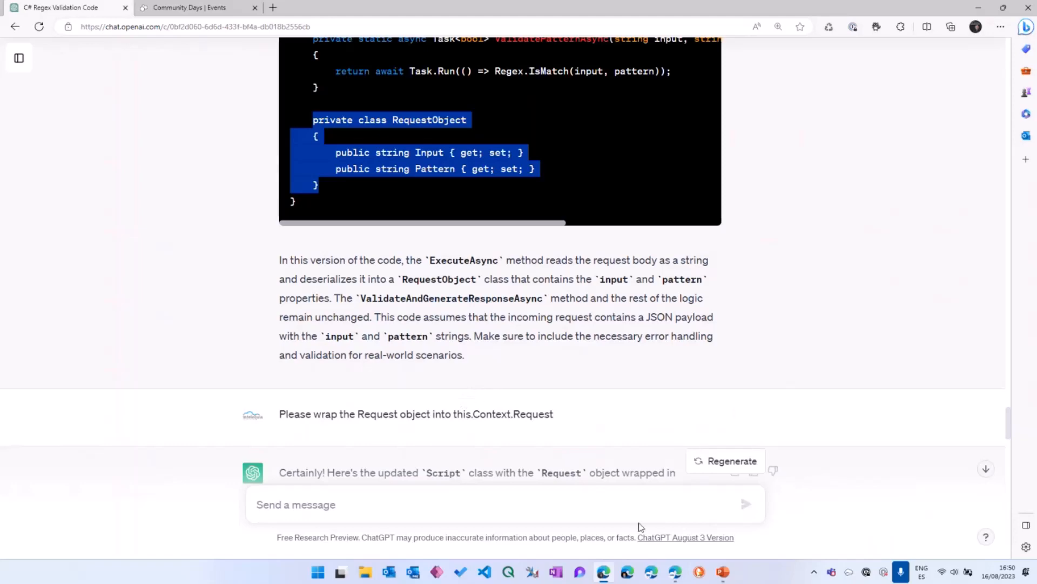
pyautogui.scroll(3, 379, 138)
pyautogui.scroll(-4, 377, 209)
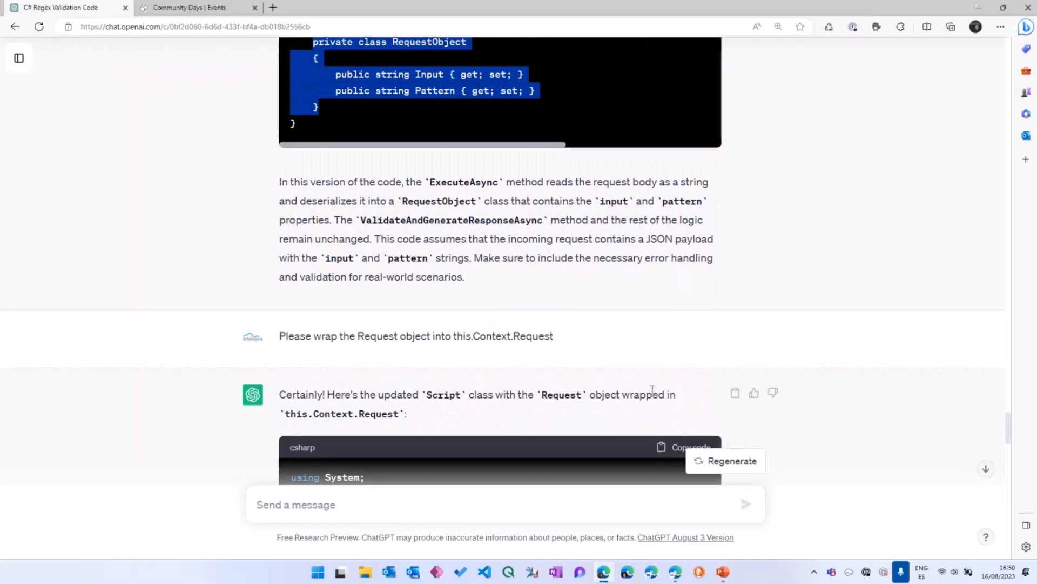
pyautogui.moveTo(354, 414); pyautogui.dragTo(285, 414)
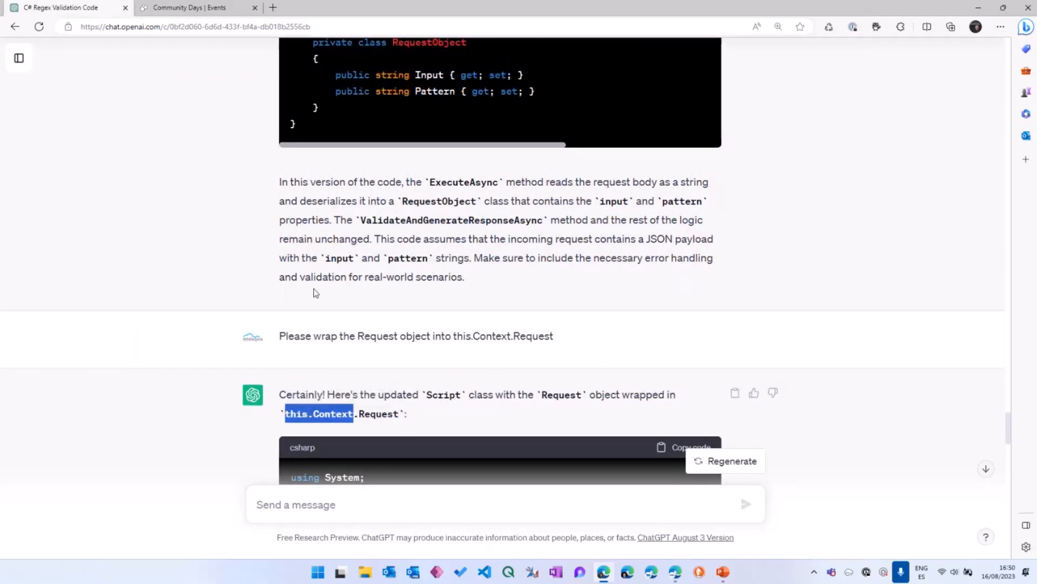
pyautogui.moveTo(342, 336); pyautogui.dragTo(426, 336)
pyautogui.scroll(-4, 617, 338)
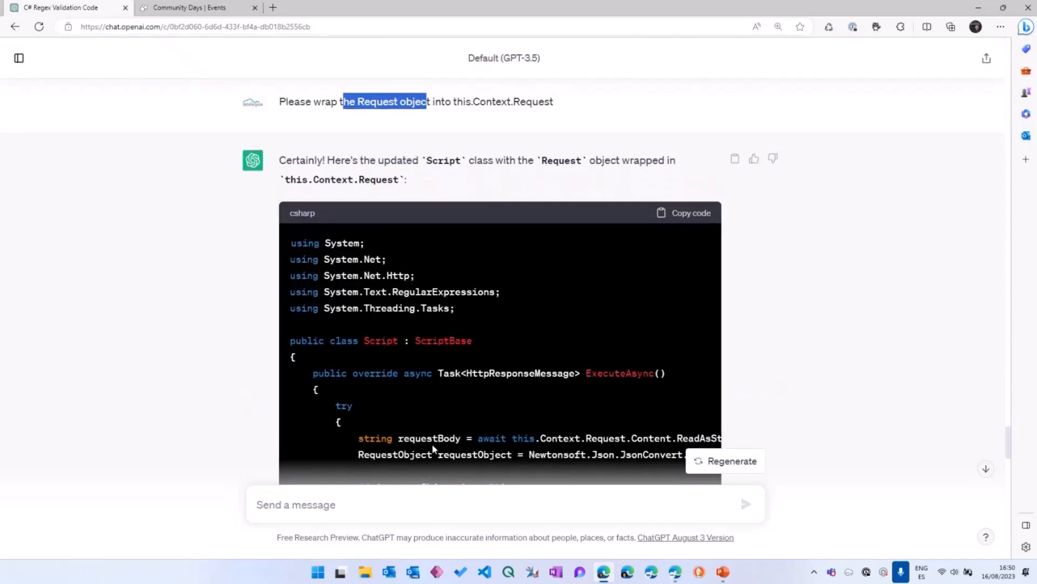
pyautogui.moveTo(506, 438); pyautogui.dragTo(587, 438)
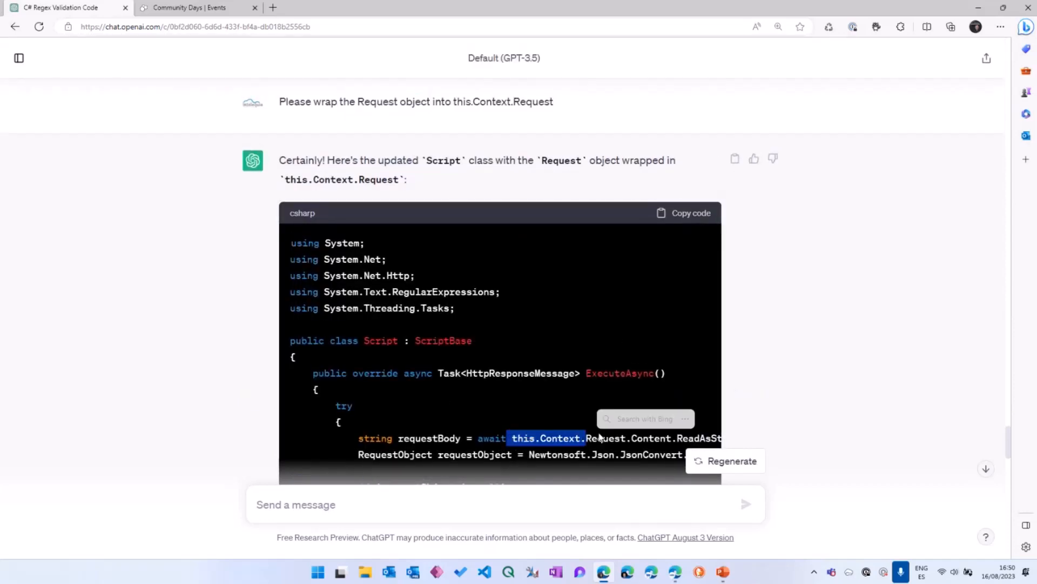
# - Read through the rest of the updated Script code and the exchange about the best prompt for getting this result
pyautogui.scroll(-10, 820, 381)
pyautogui.scroll(-7, 824, 375)
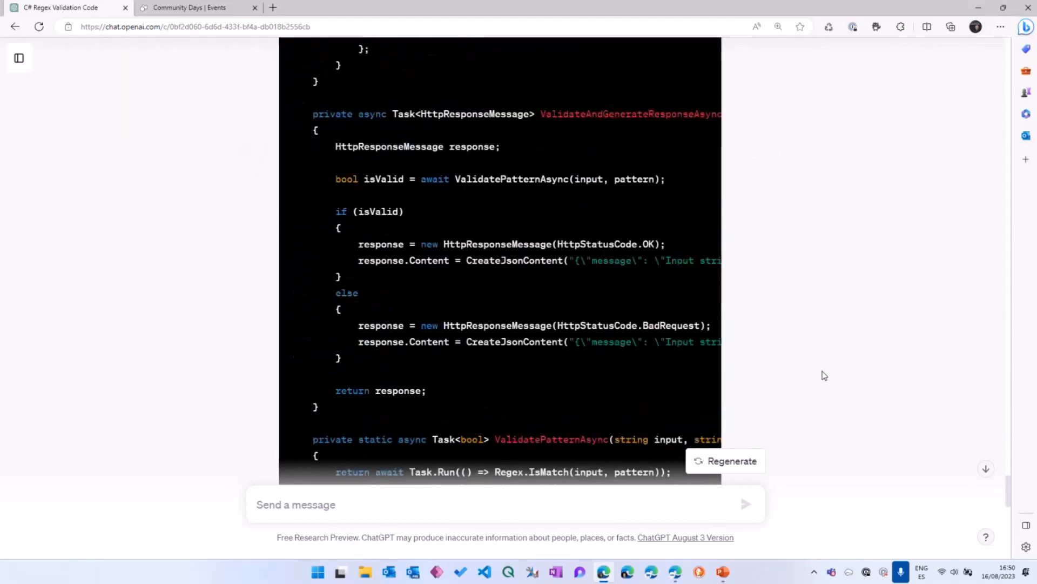
pyautogui.scroll(-3, 810, 362)
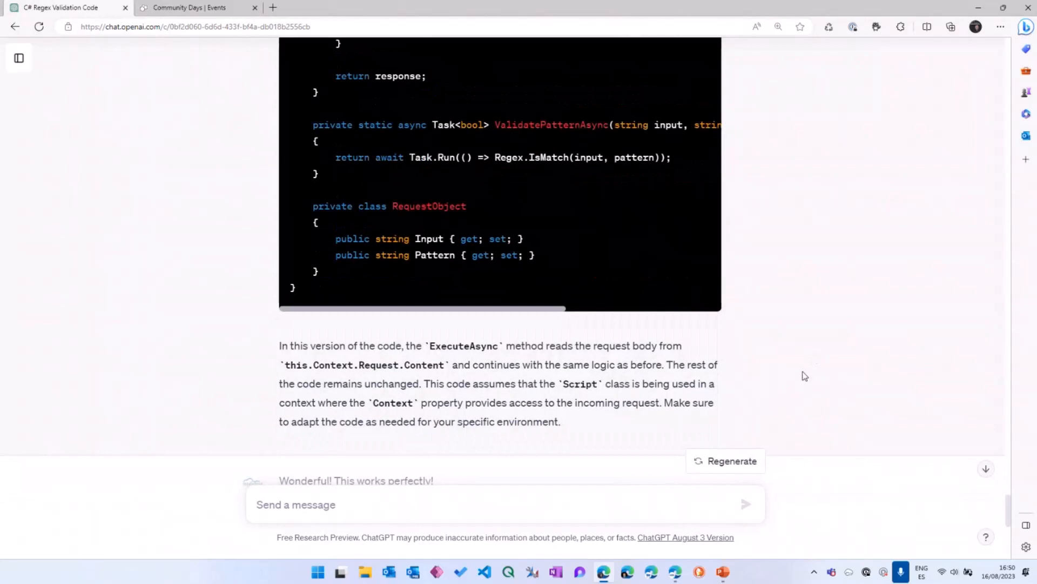
pyautogui.scroll(-2, 805, 379)
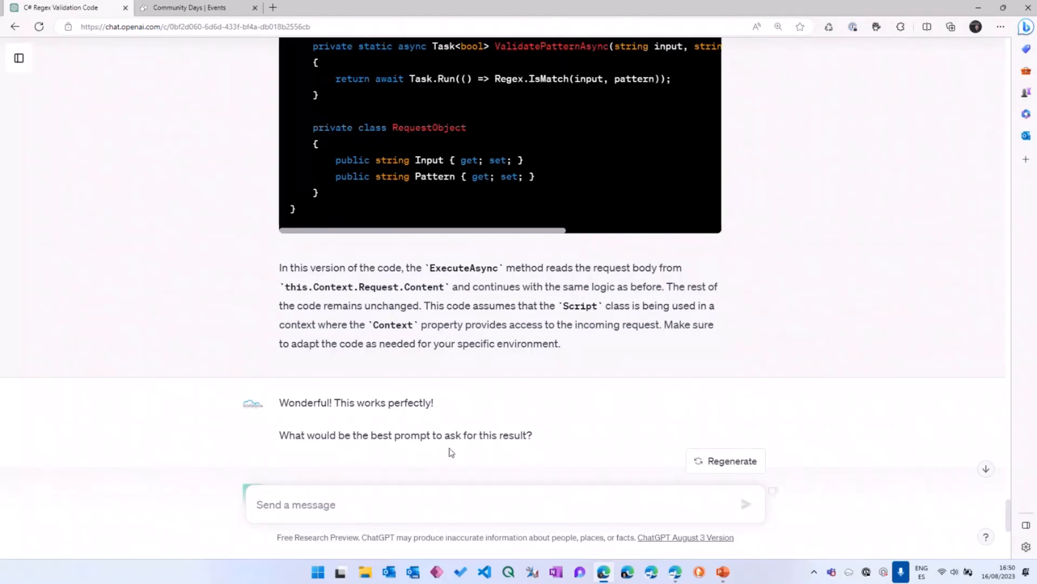
pyautogui.moveTo(289, 435); pyautogui.dragTo(524, 435)
pyautogui.scroll(-5, 683, 393)
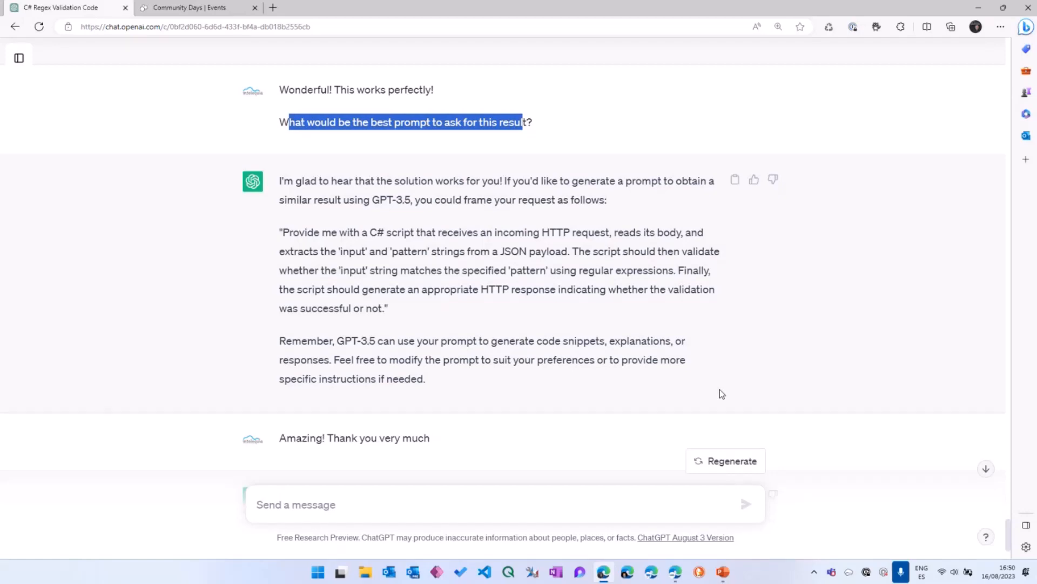
# - Copy the full Script code from the ChatGPT reply that wraps the Request object in this.Context.Request
pyautogui.scroll(3, 649, 338)
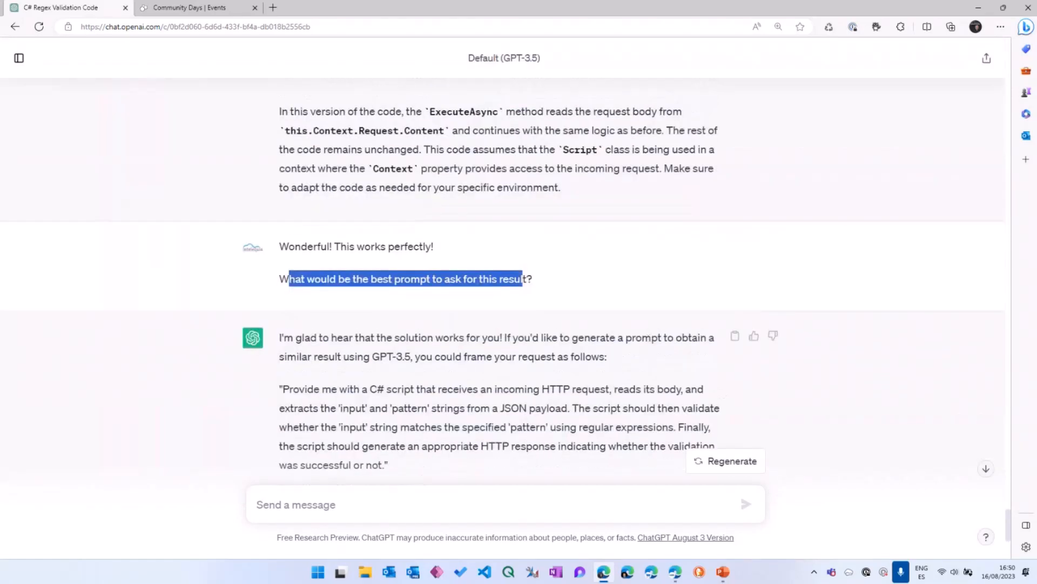
pyautogui.scroll(5, 305, 353)
pyautogui.moveTo(298, 367); pyautogui.dragTo(302, 334)
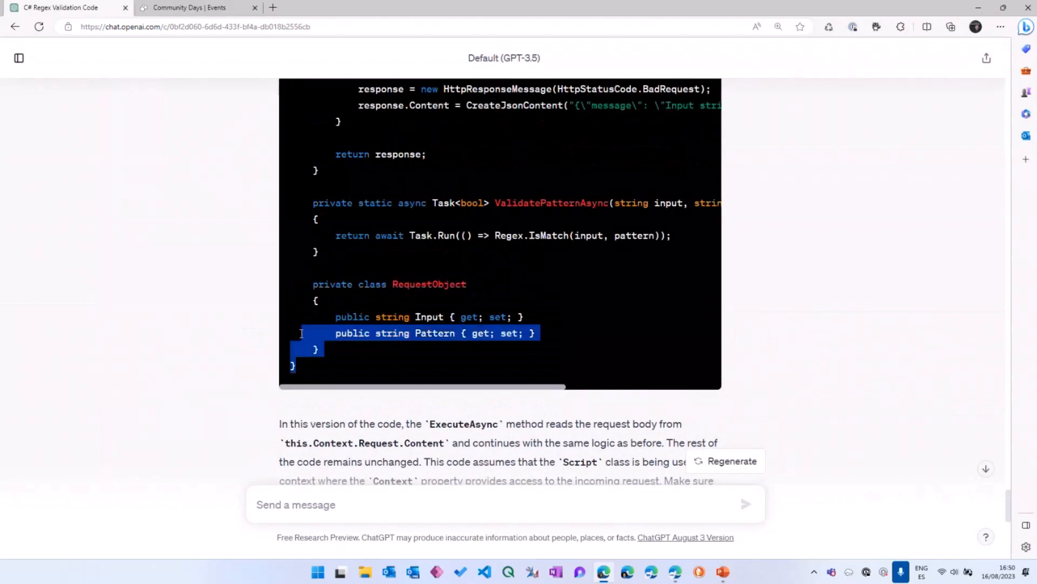
pyautogui.scroll(10, 302, 334)
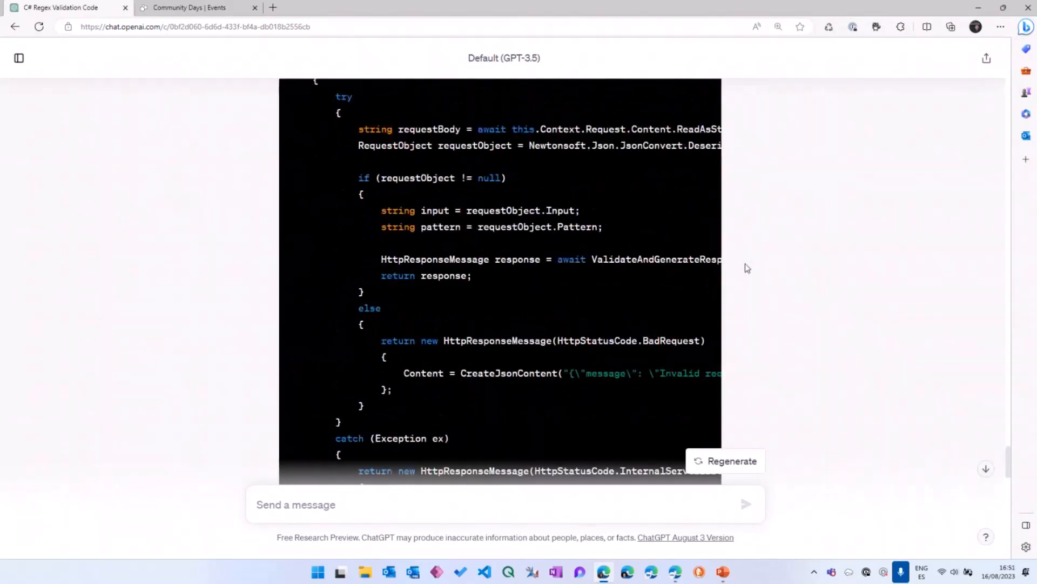
pyautogui.scroll(5, 744, 264)
pyautogui.click(694, 213)
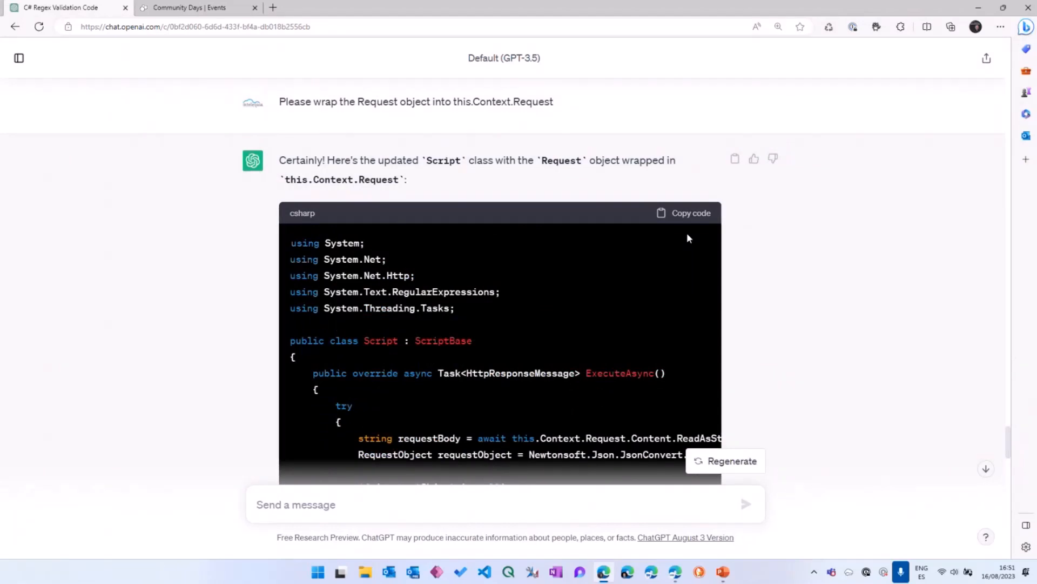
# - Switch to Power Apps and replace the RegExp Tester connector's template code with the copied Script code
pyautogui.click(675, 572)
pyautogui.click(529, 374)
pyautogui.hotkey('ctrl', 'a')
pyautogui.hotkey('ctrl', 'v')
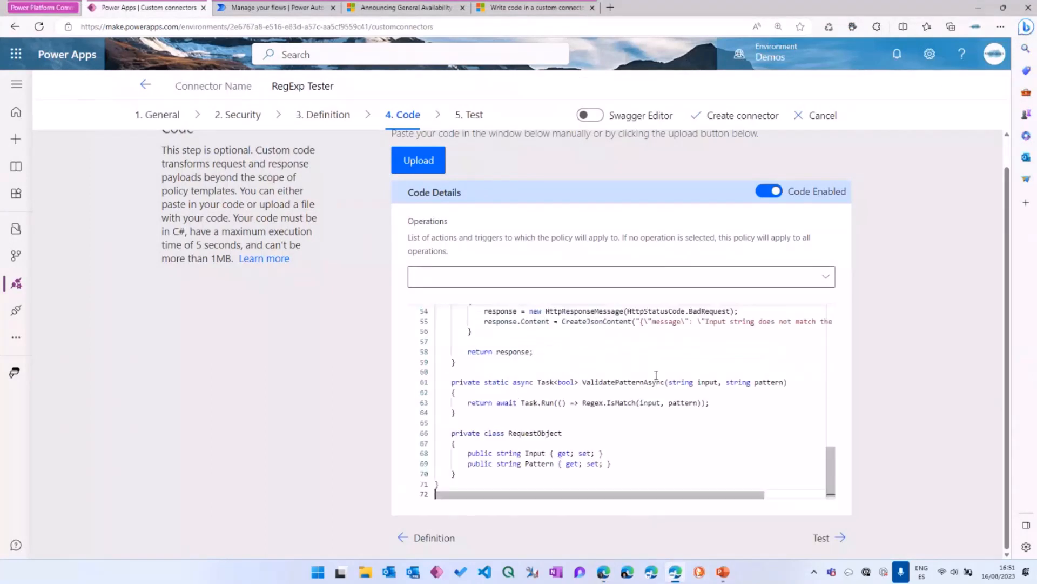
# - Go to the connector's Test stage and create the RegExp Tester custom connector
pyautogui.scroll(1, 899, 279)
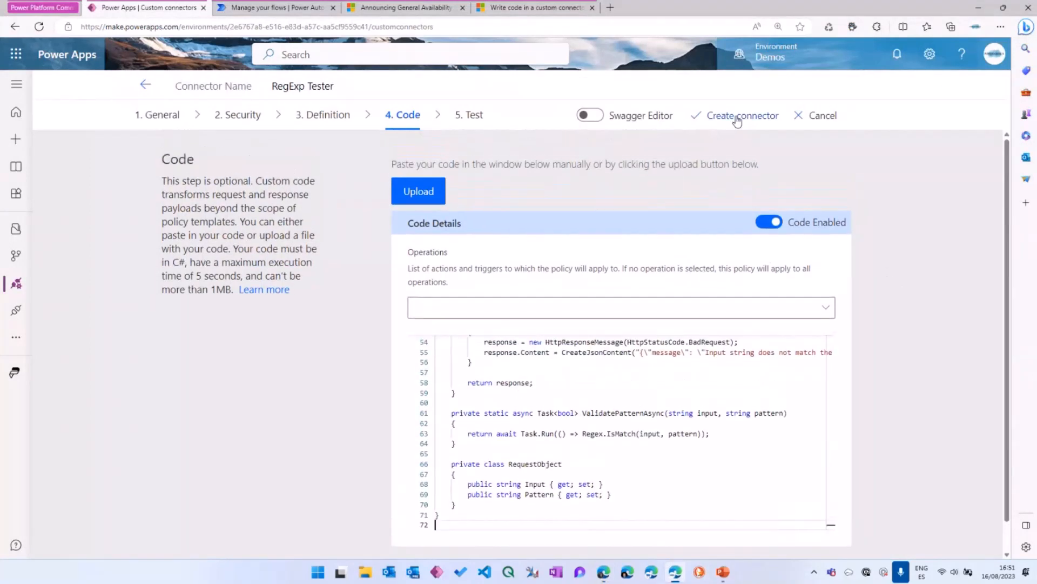
pyautogui.click(470, 115)
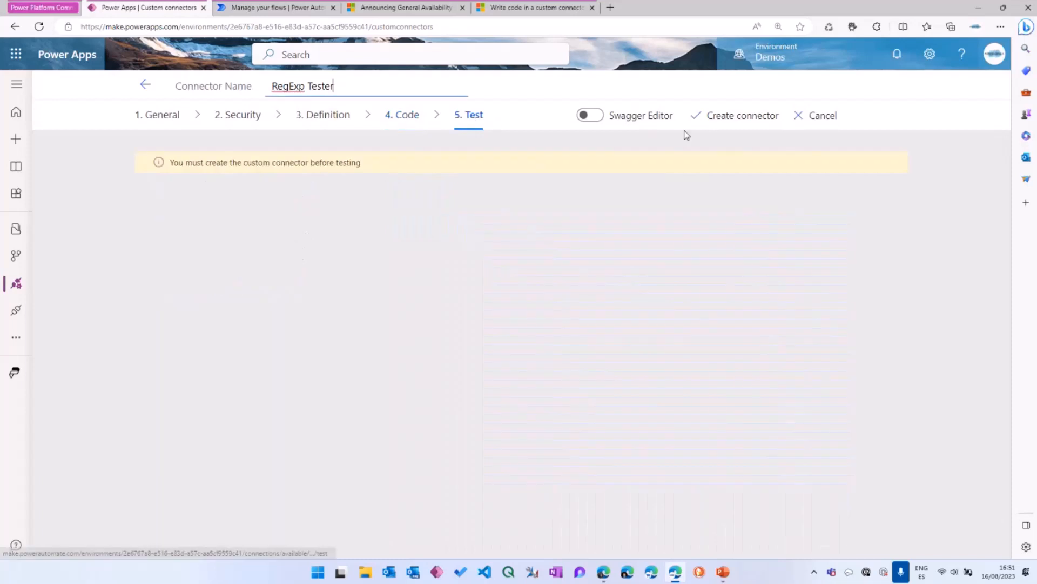
pyautogui.click(742, 117)
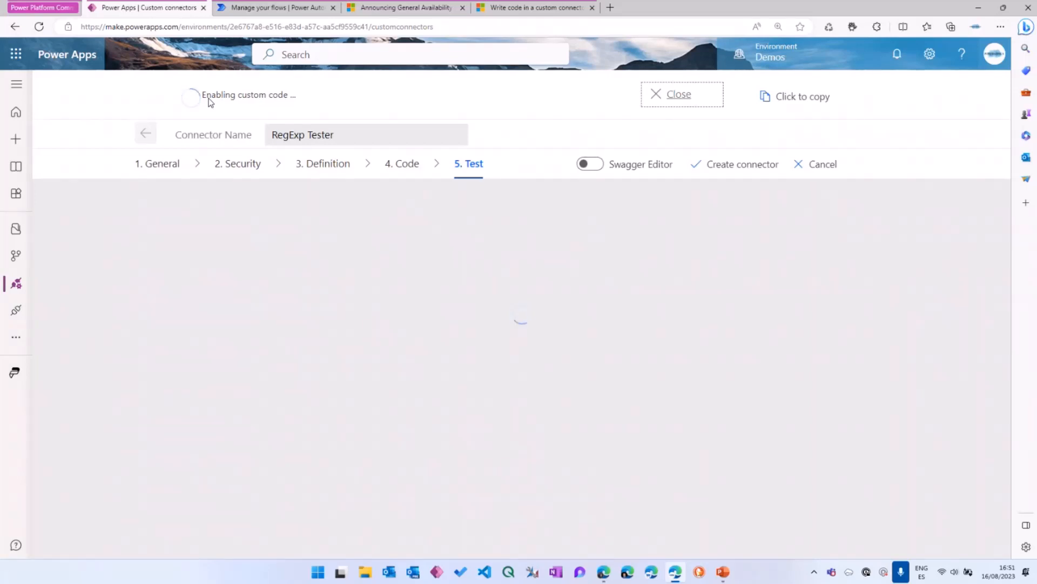
# - Switch to Power Automate and open the "Demo - Code in Custom Connector" flow for editing
pyautogui.click(273, 10)
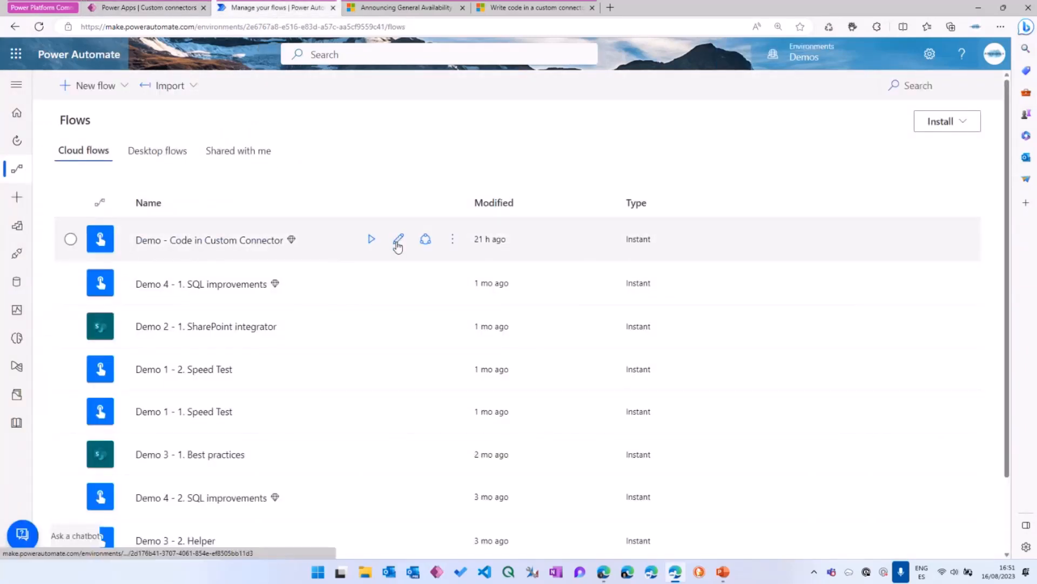
pyautogui.click(398, 240)
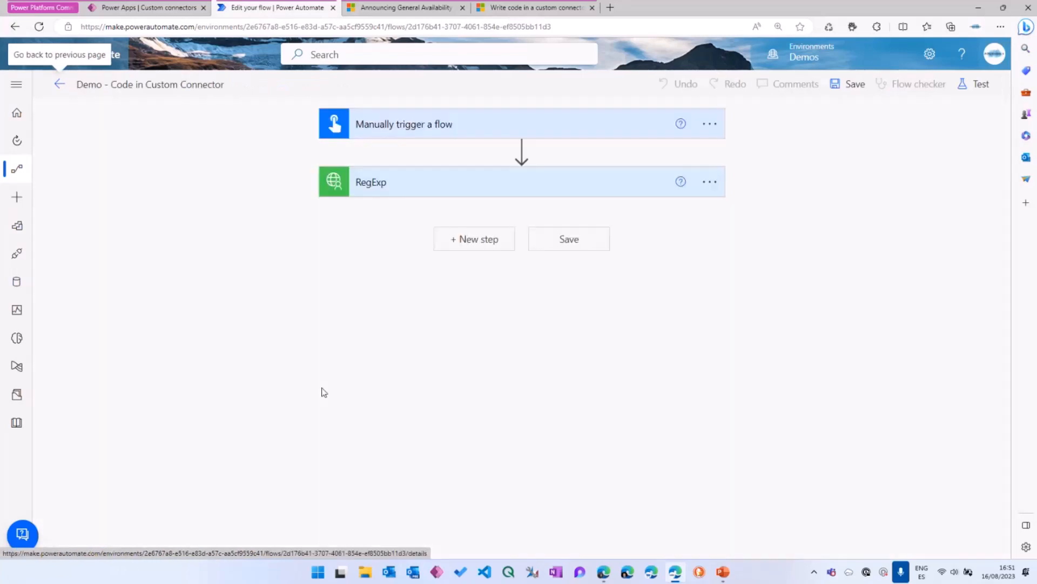
# - Browse the custom connectors available for a new action between the manual trigger and RegExp, leaving the flow as it is
pyautogui.click(522, 149)
pyautogui.click(527, 169)
pyautogui.click(540, 247)
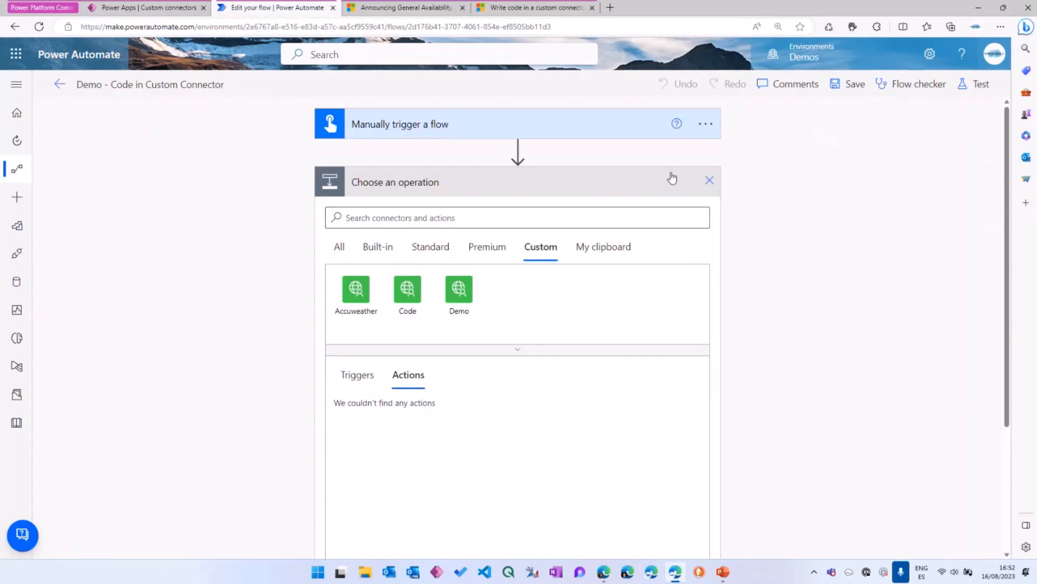
pyautogui.click(706, 182)
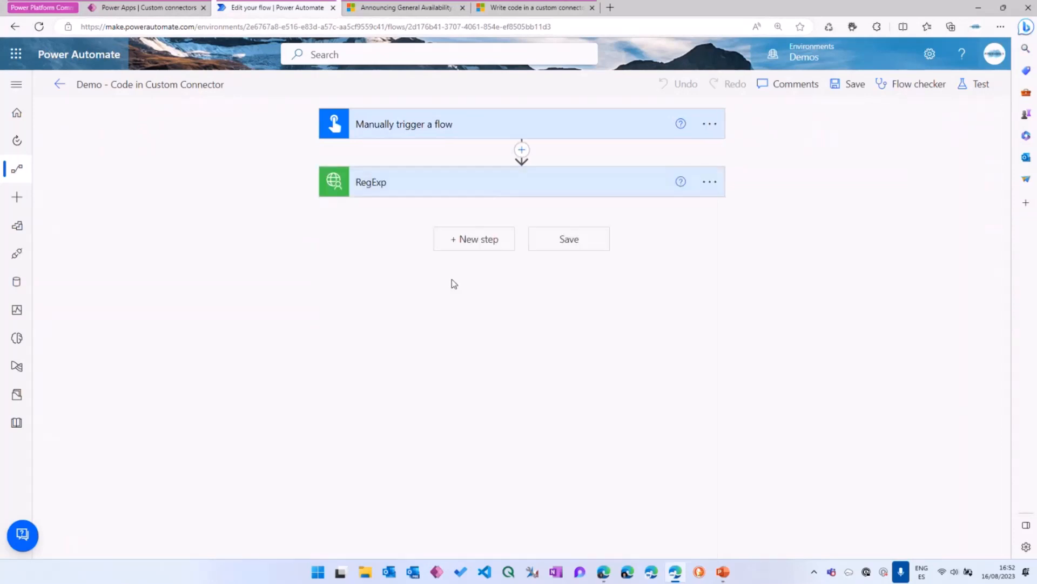
# - Expand the RegExp action and inspect its textToCheck and regex values
pyautogui.click(442, 192)
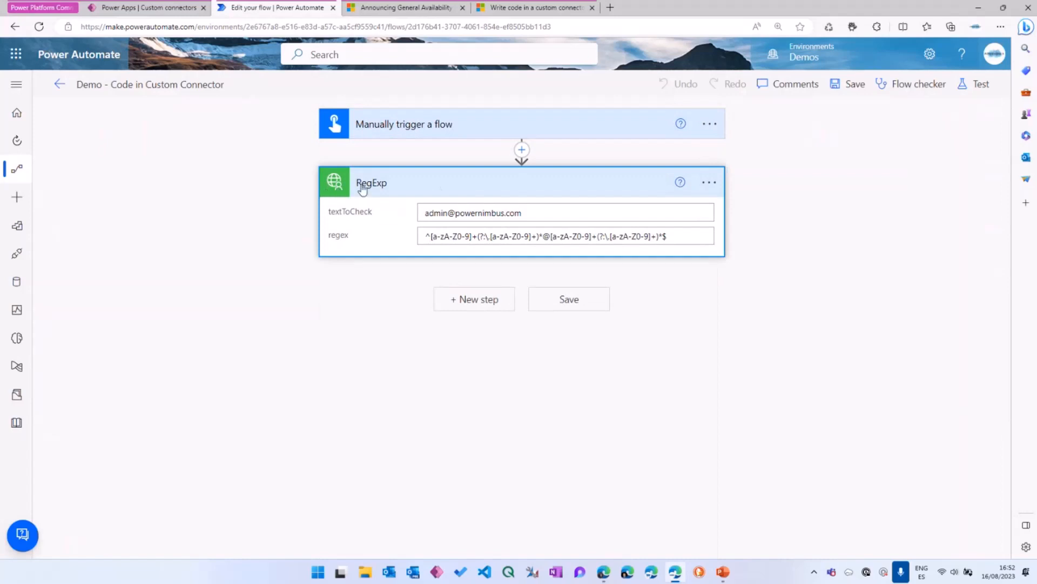
pyautogui.moveTo(547, 212); pyautogui.dragTo(425, 212)
pyautogui.moveTo(673, 238); pyautogui.dragTo(415, 250)
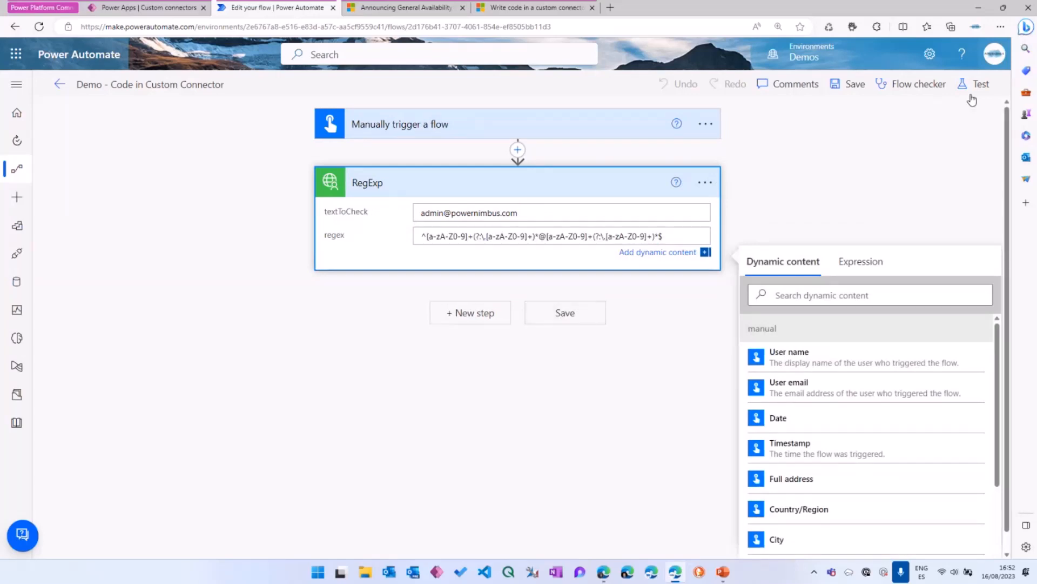
# - Run a manual test of the flow and open the RegExp action's inputs and outputs in the run history
pyautogui.click(972, 99)
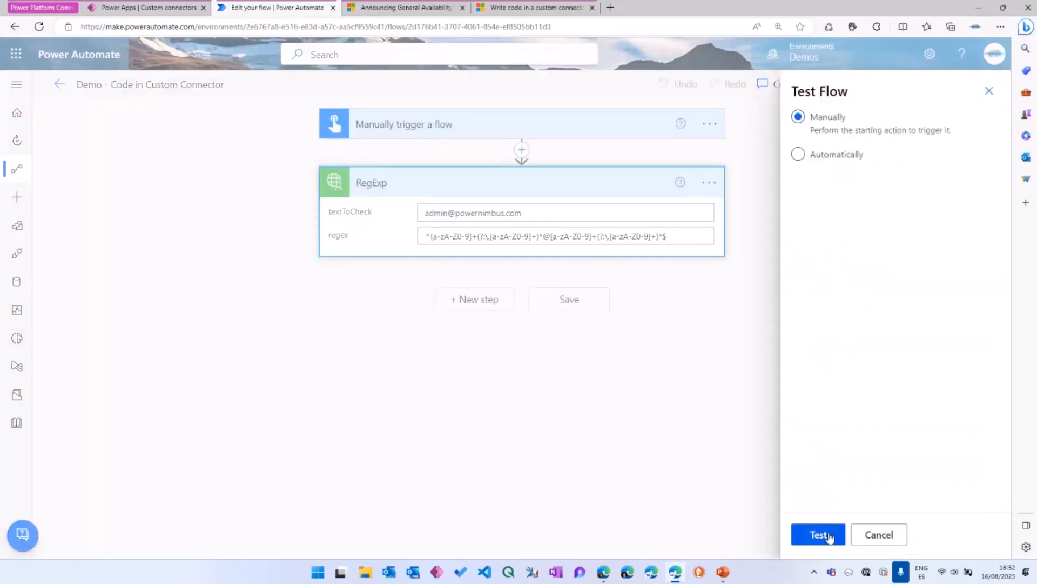
pyautogui.click(830, 535)
pyautogui.click(833, 542)
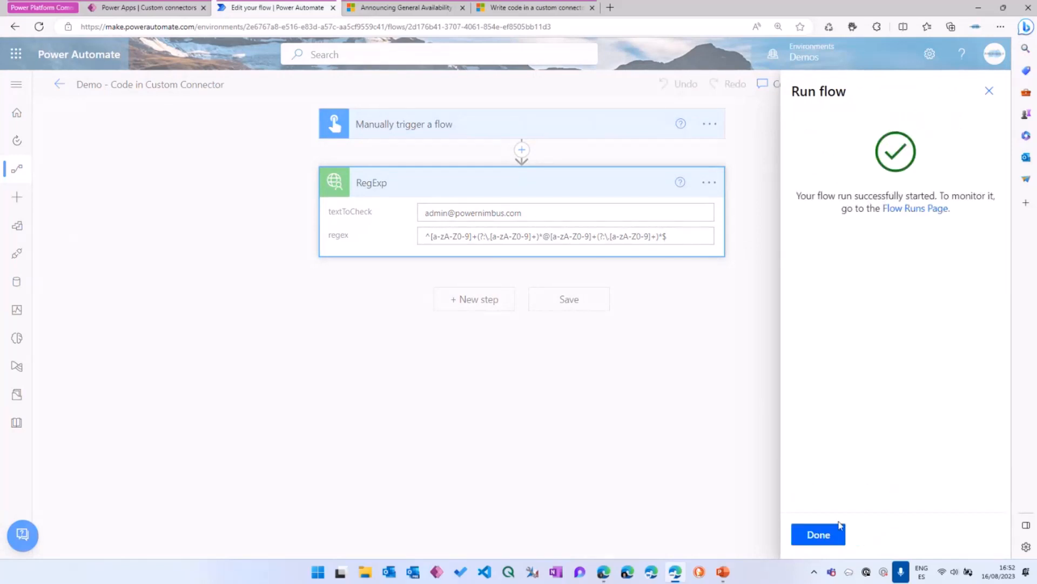
pyautogui.click(839, 528)
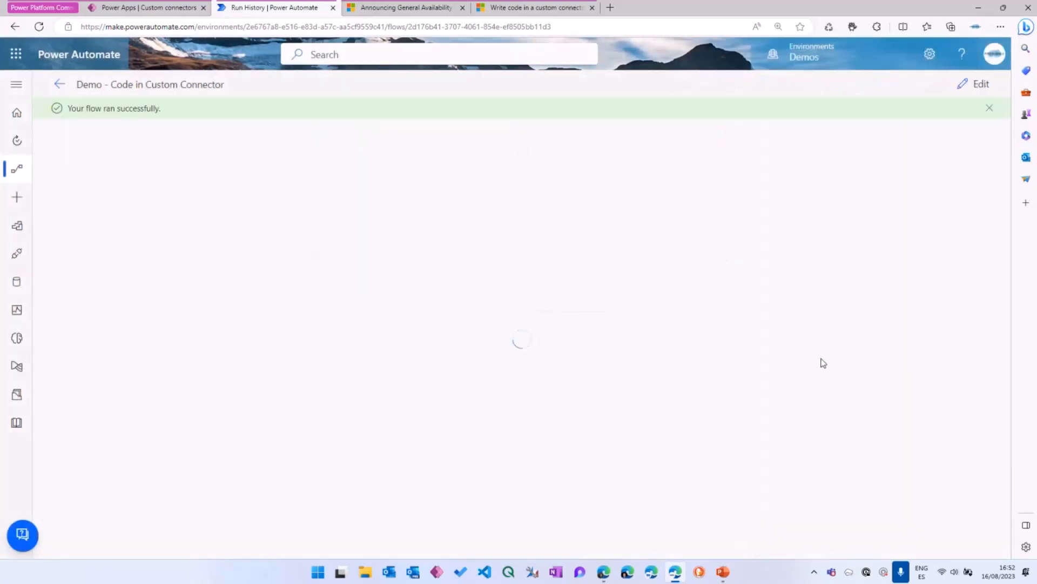
pyautogui.click(521, 226)
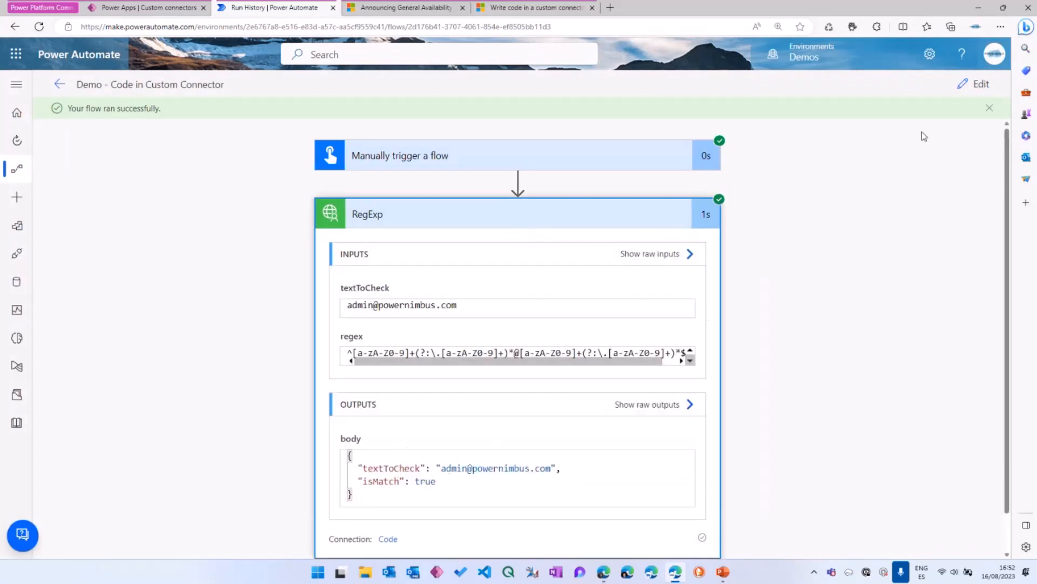
# - Reopen the flow for editing, change the RegExp action's textToCheck to admipowernimbus.com, and save the flow
pyautogui.click(975, 84)
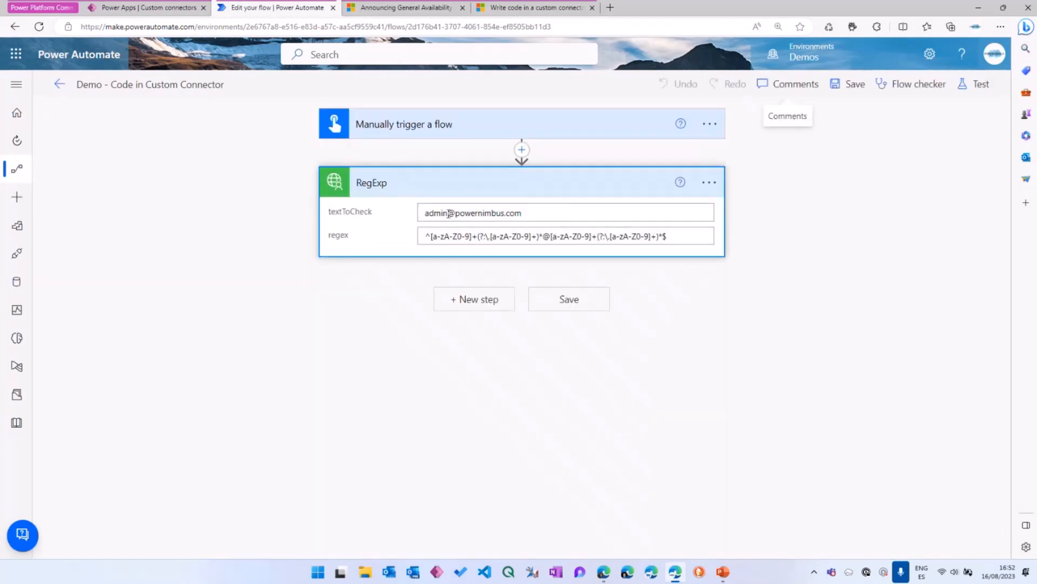
pyautogui.moveTo(456, 214); pyautogui.dragTo(444, 213)
pyautogui.press('BackSpace')
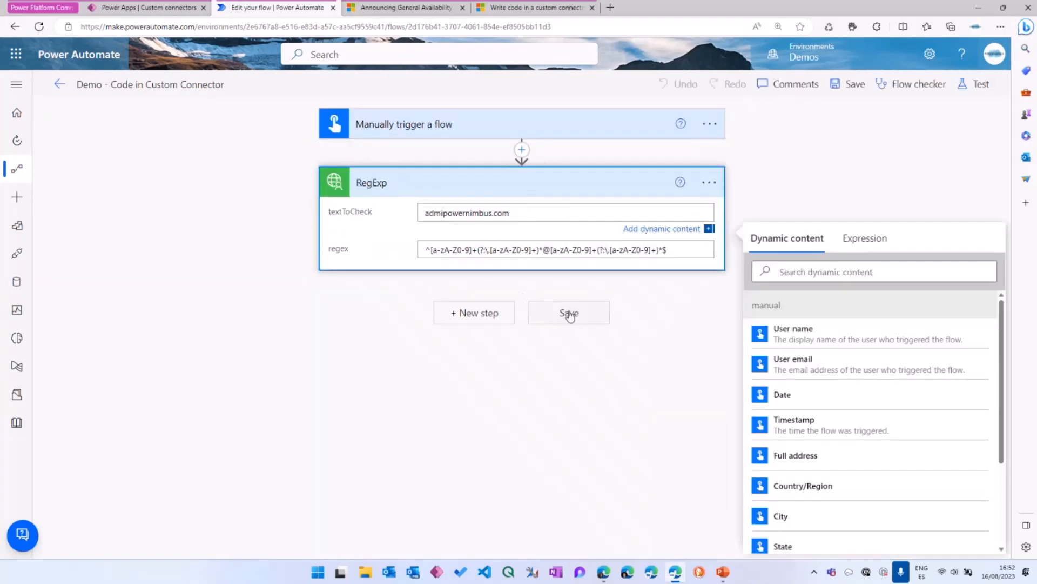
pyautogui.click(567, 313)
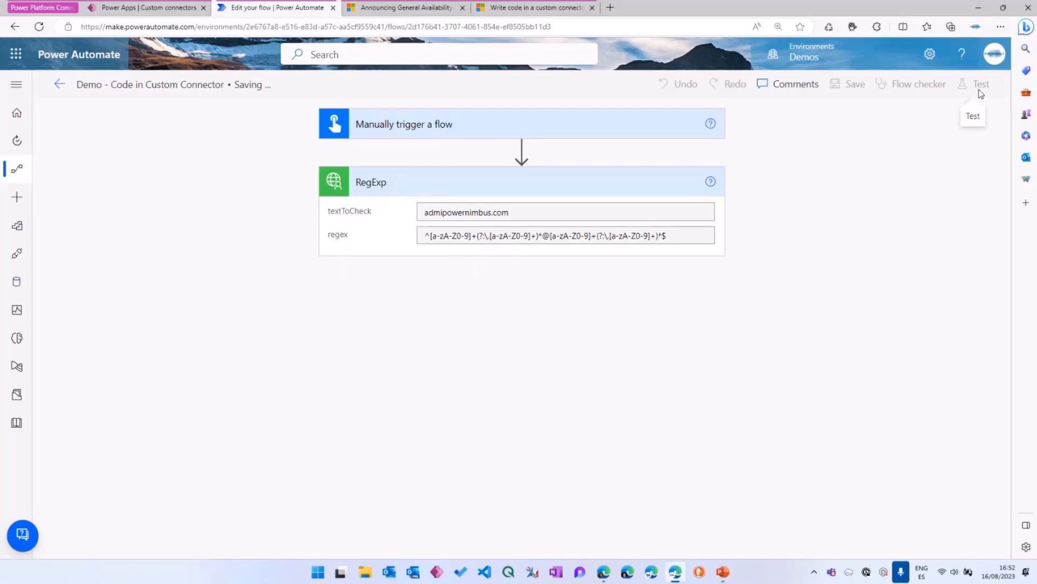
# - Run a manual test of the changed flow and inspect the RegExp action's isMatch output in the run history
pyautogui.click(965, 85)
pyautogui.click(818, 534)
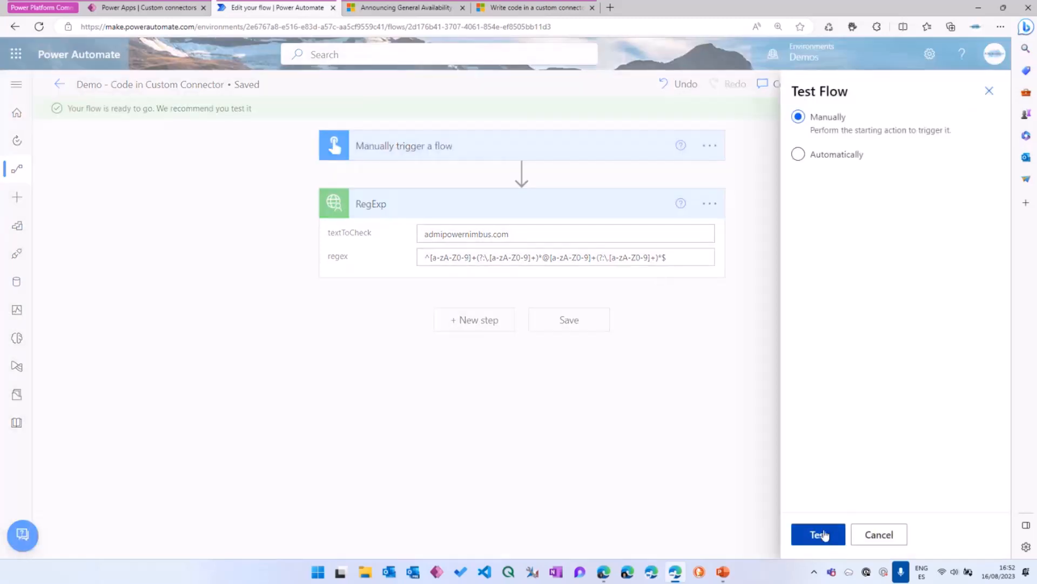
pyautogui.click(822, 534)
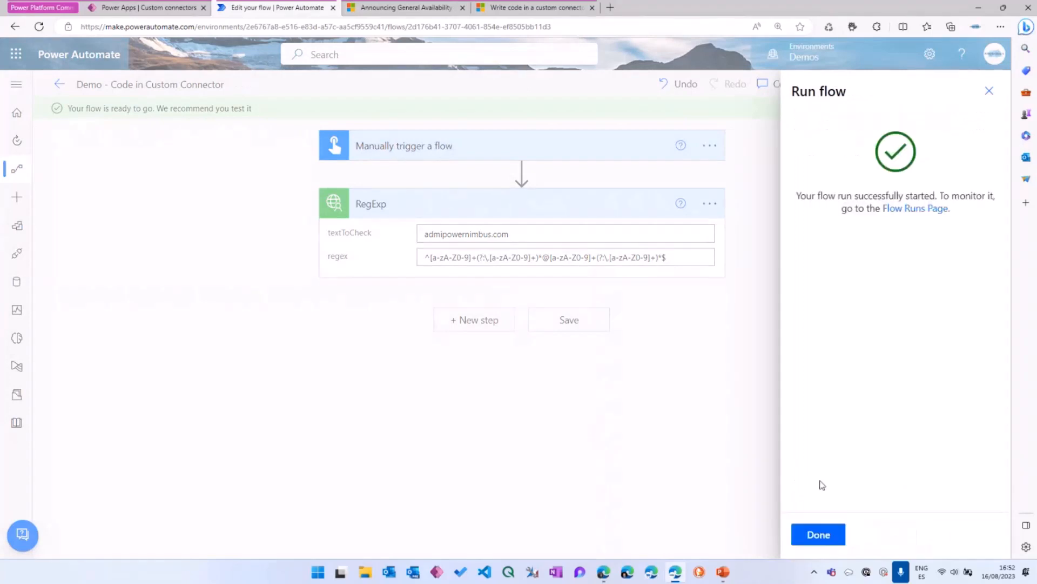
pyautogui.click(818, 534)
pyautogui.click(456, 212)
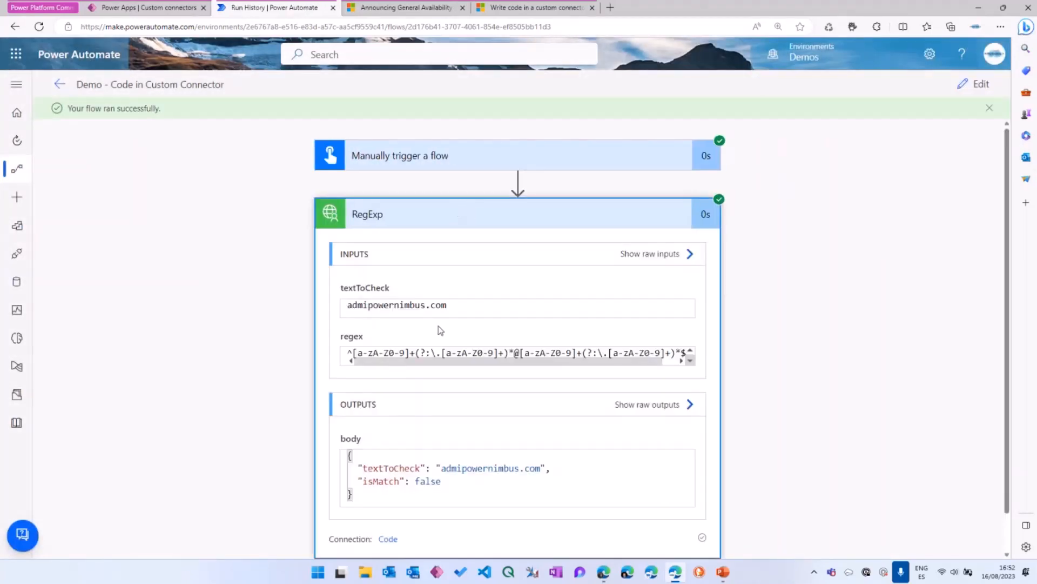
pyautogui.doubleClick(417, 483)
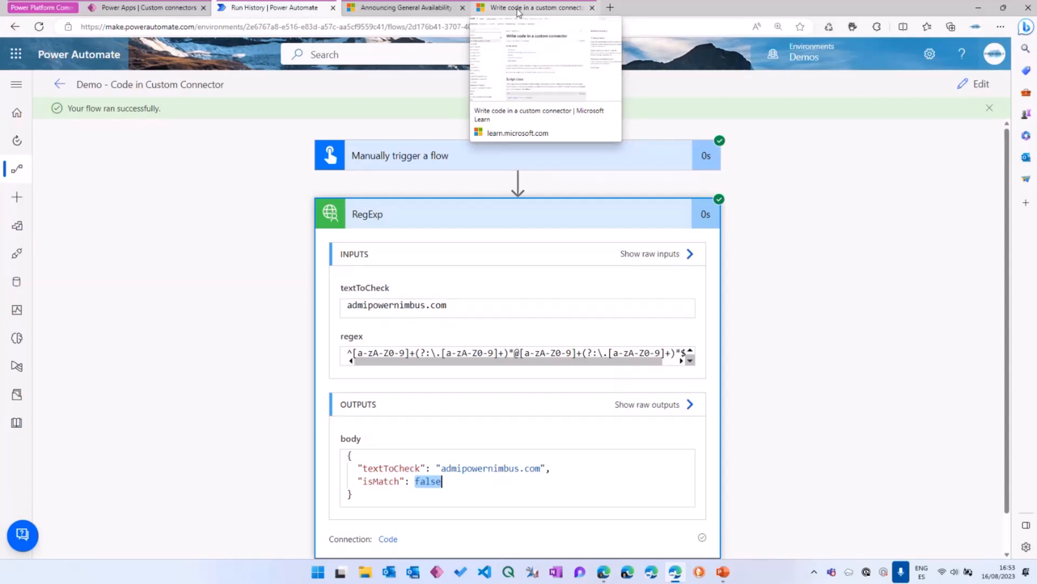
# - Switch to the Power Apps blog announcement and examine its publication date and the statement on general availability of custom code
pyautogui.click(407, 7)
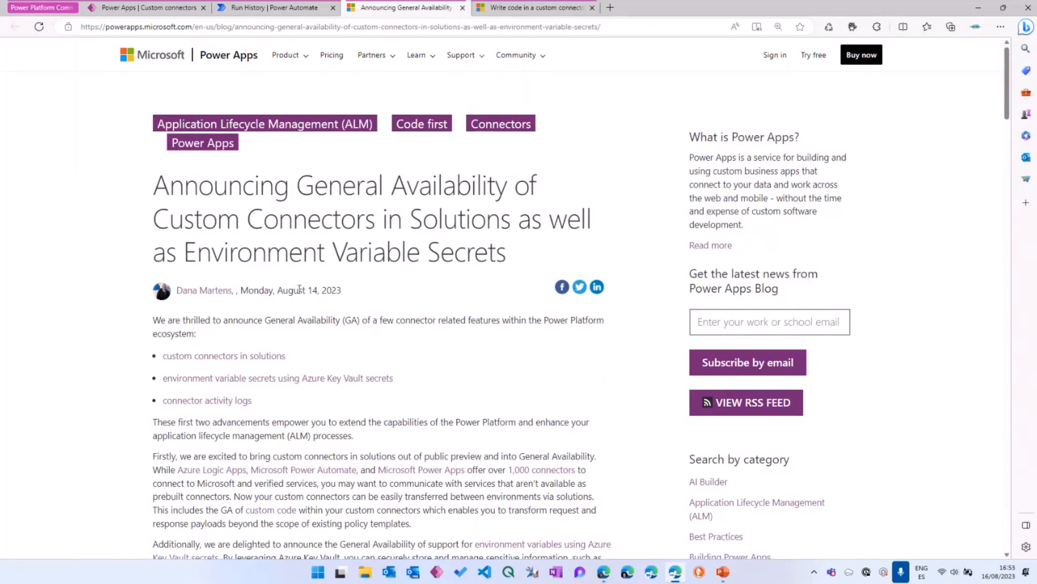
pyautogui.moveTo(276, 290); pyautogui.dragTo(342, 302)
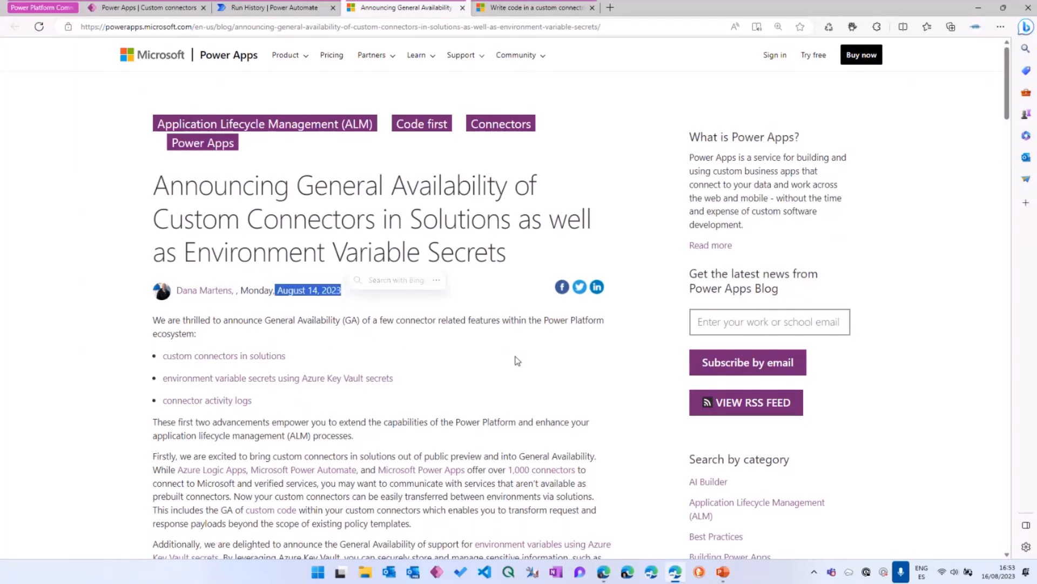
pyautogui.scroll(-2, 523, 359)
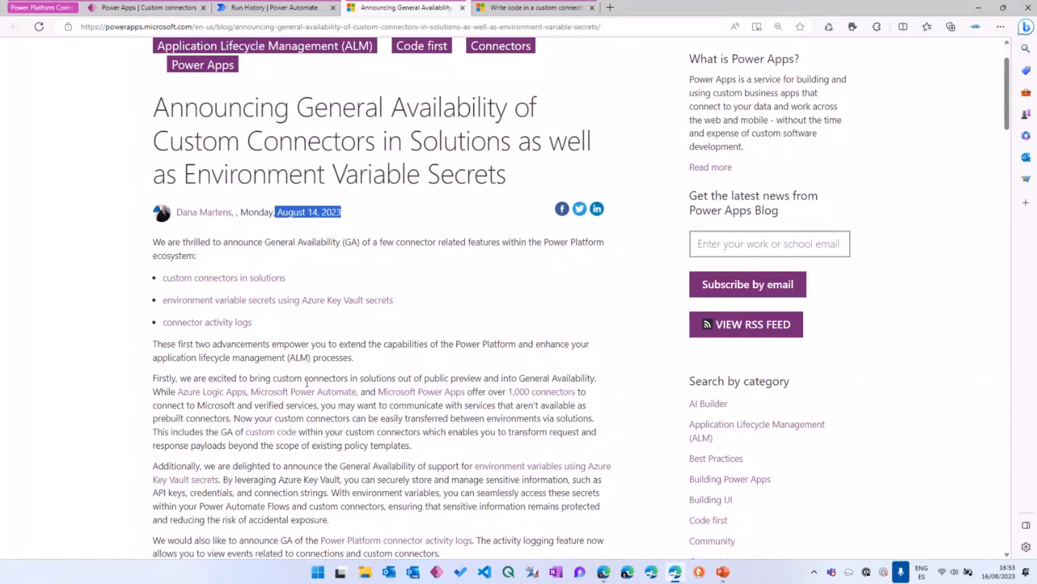
pyautogui.moveTo(153, 432); pyautogui.dragTo(356, 434)
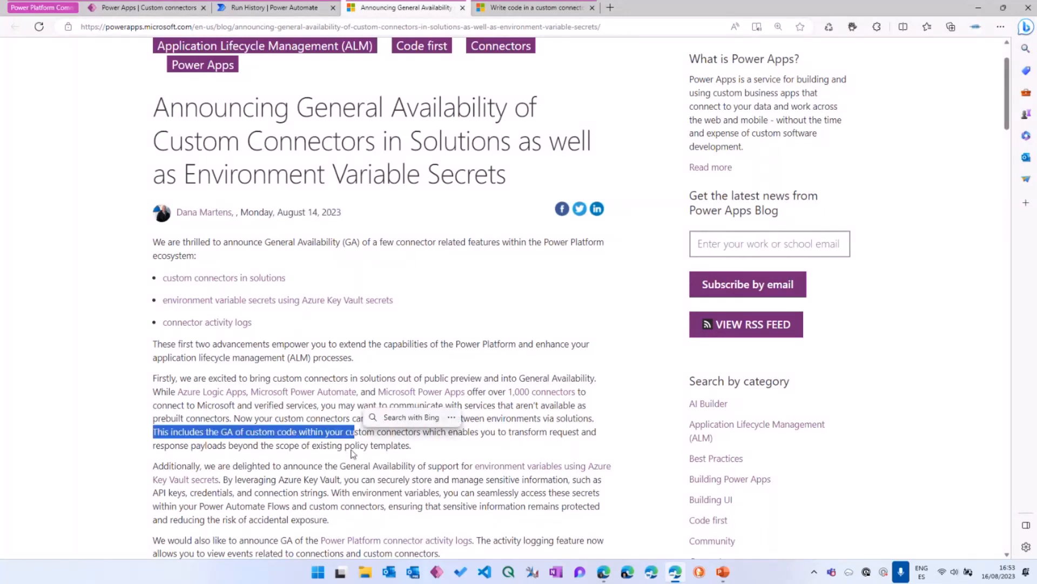
# - Switch to the "Write code in a custom connector" article and review its Script class, supporting definitions and sample scripts, down to Supported namespaces
pyautogui.click(529, 8)
pyautogui.scroll(-5, 579, 306)
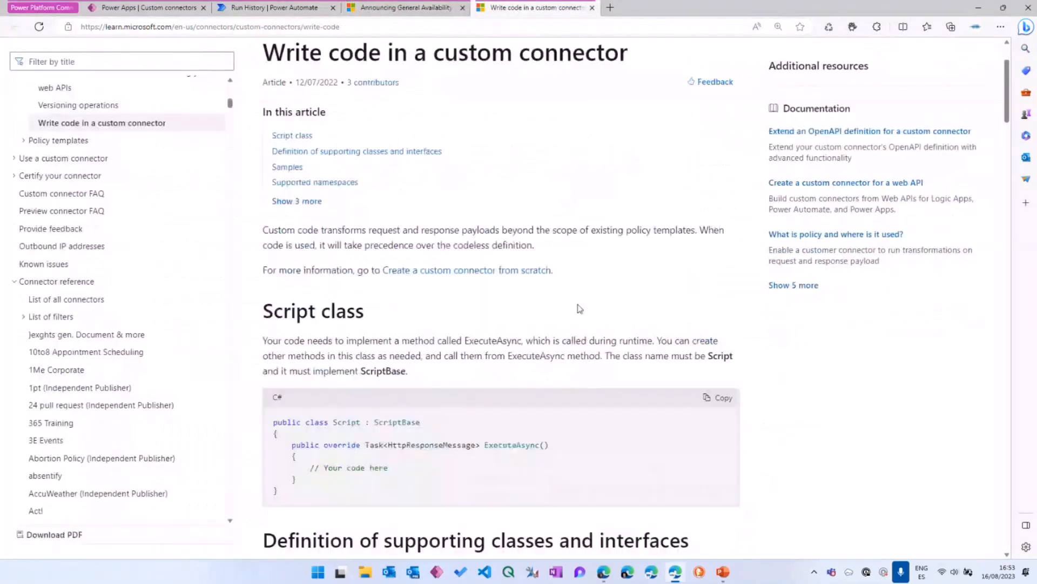
pyautogui.scroll(-7, 580, 307)
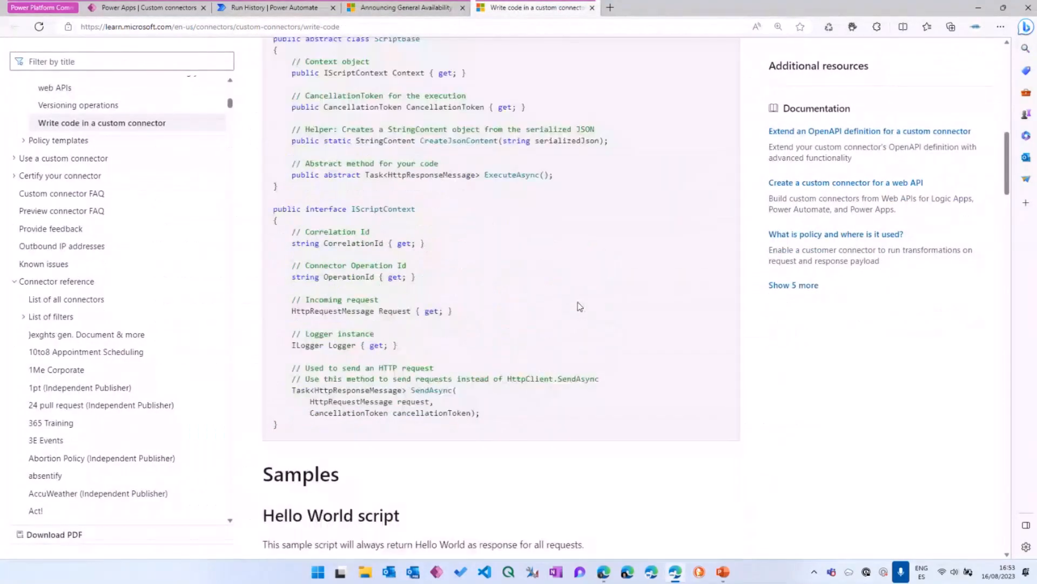
pyautogui.scroll(-9, 580, 306)
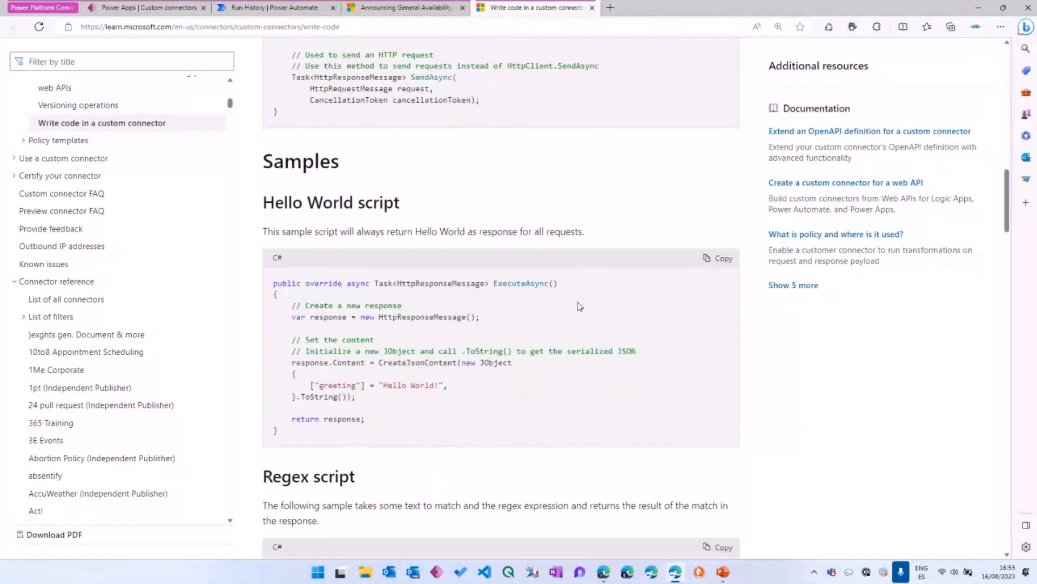
pyautogui.scroll(-13, 506, 316)
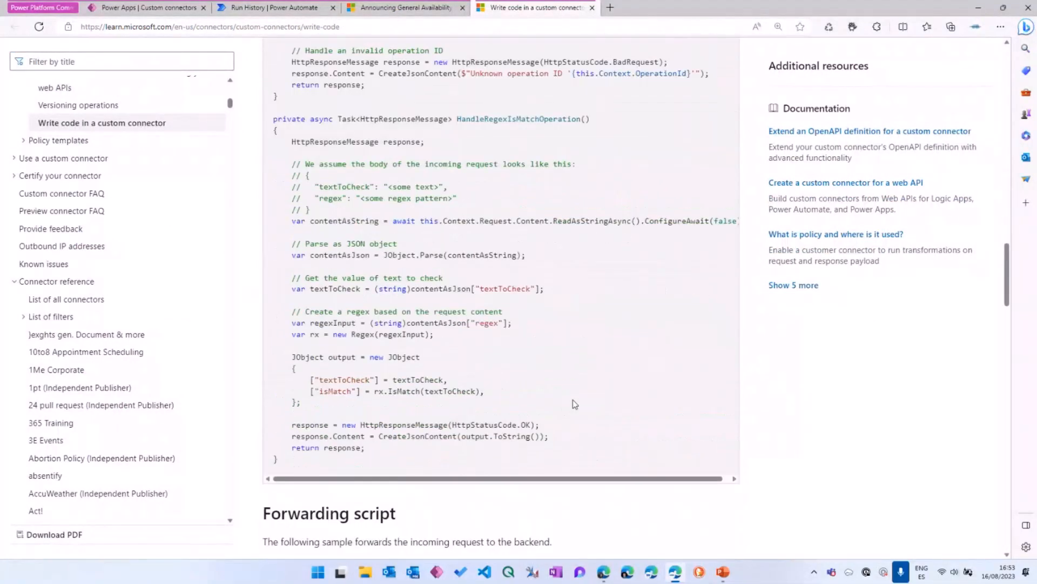
pyautogui.scroll(-1, 574, 401)
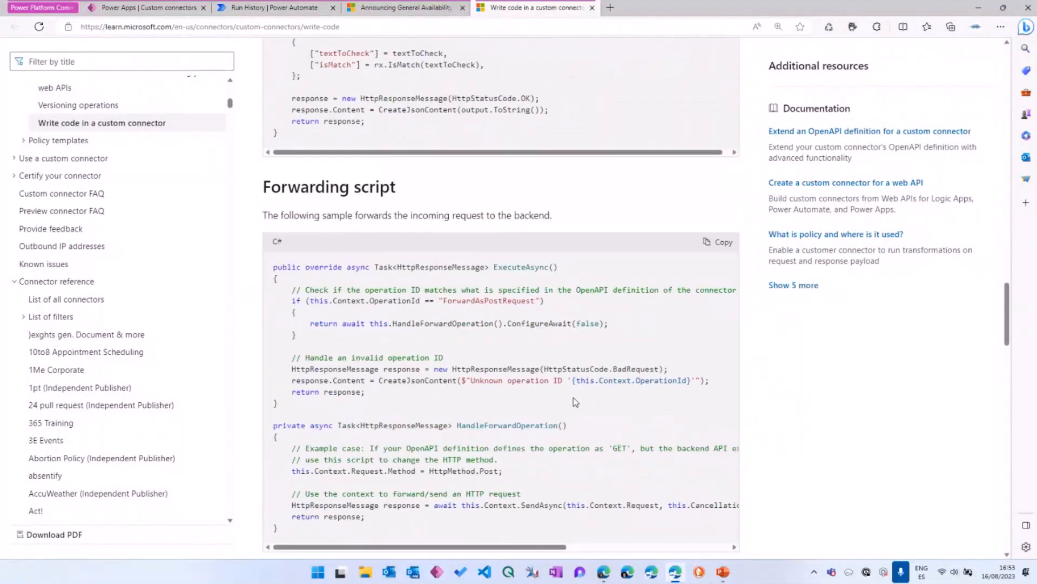
pyautogui.scroll(-6, 573, 397)
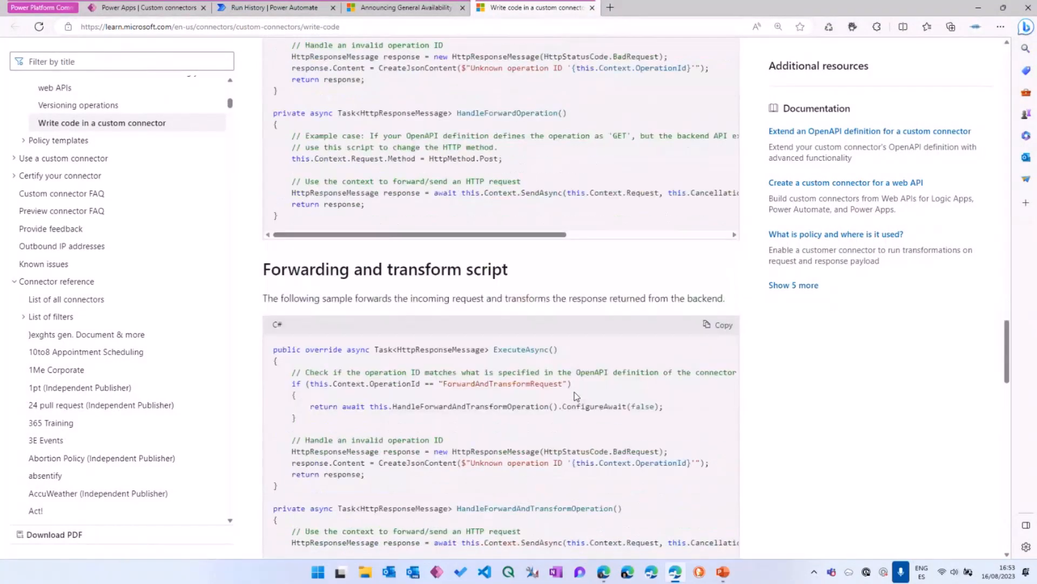
pyautogui.scroll(-13, 575, 392)
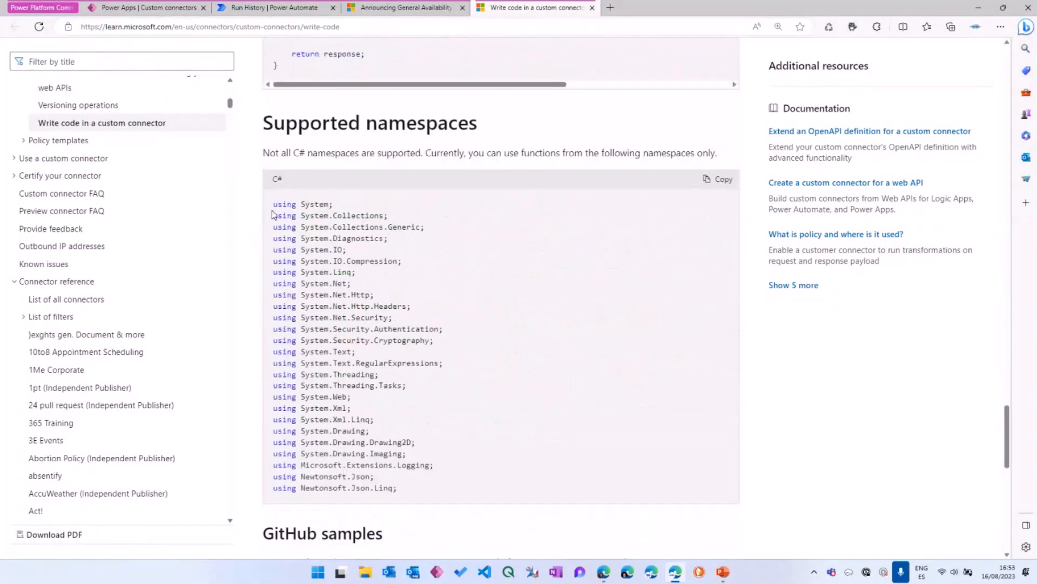
# - Highlight the full list of supported C# namespaces and open the Power Platform Connectors link under GitHub samples
pyautogui.moveTo(276, 204); pyautogui.dragTo(469, 483)
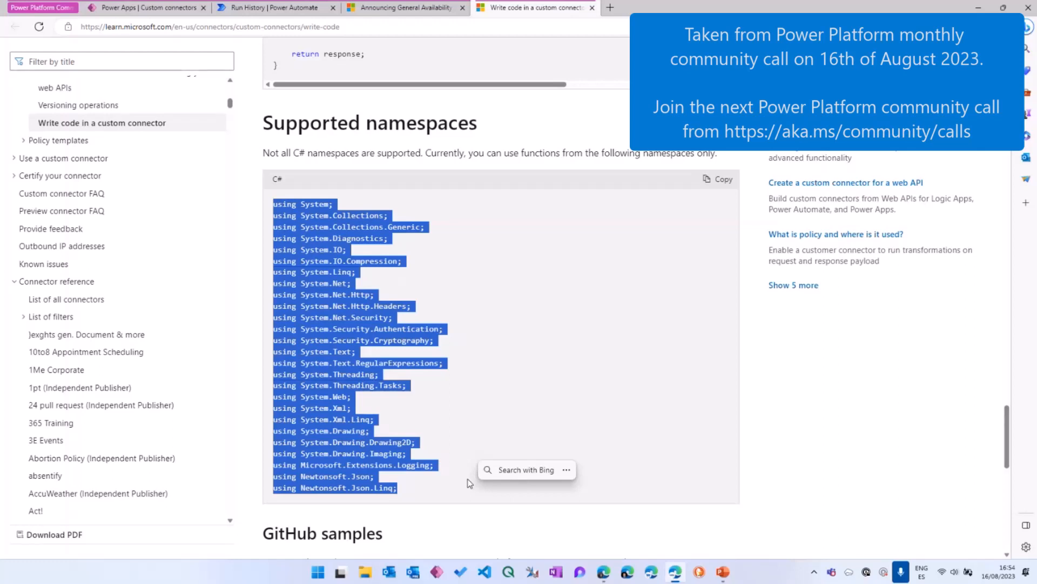
pyautogui.scroll(-3, 468, 432)
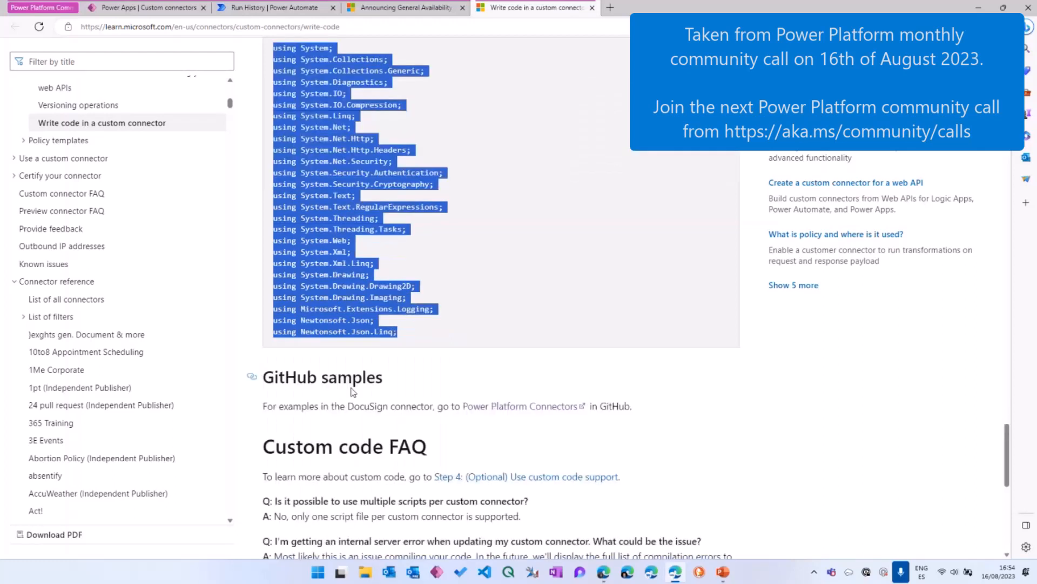
pyautogui.click(505, 406)
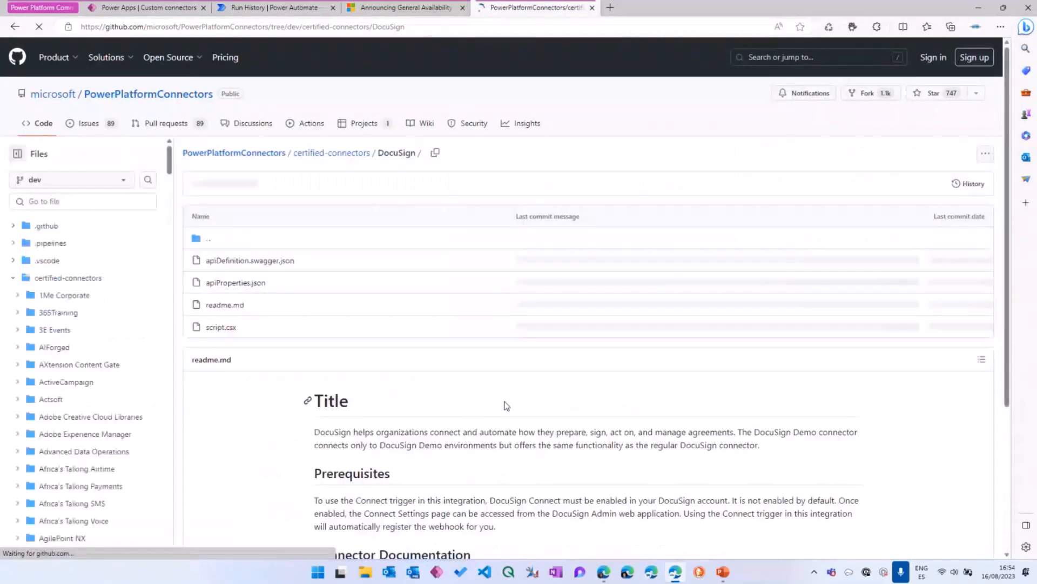